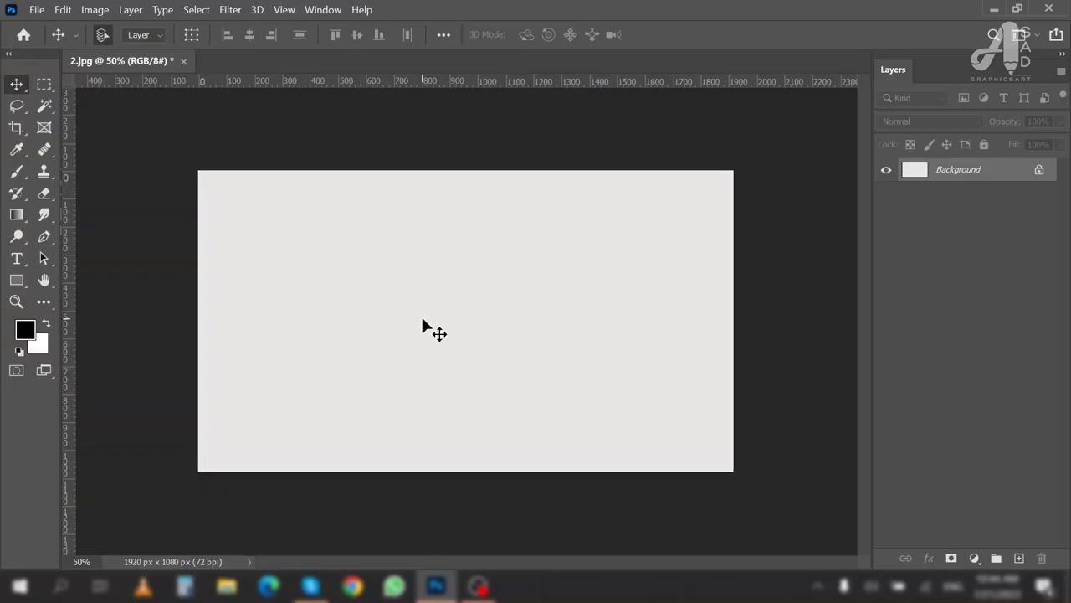
Step: Open 1.png, copy its phone layer into 2.jpg, and close 1.png
{"action": "key", "text": "ctrl+o"}
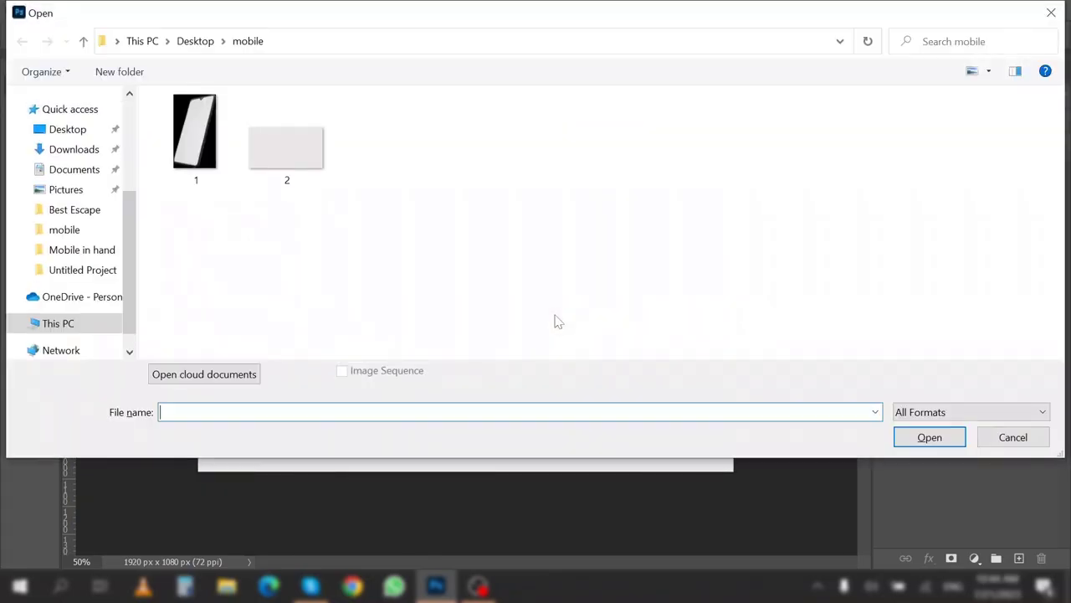
{"action": "double_click", "coordinate": [196, 133]}
{"action": "left_click_drag", "start_coordinate": [485, 243], "coordinate": [410, 248]}
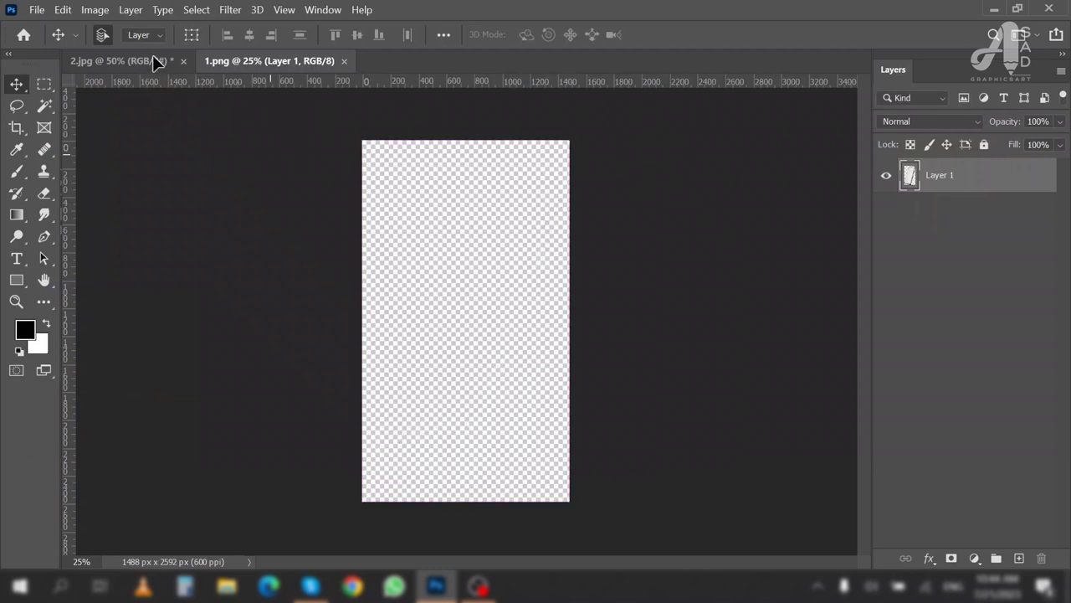
{"action": "left_click", "coordinate": [381, 61]}
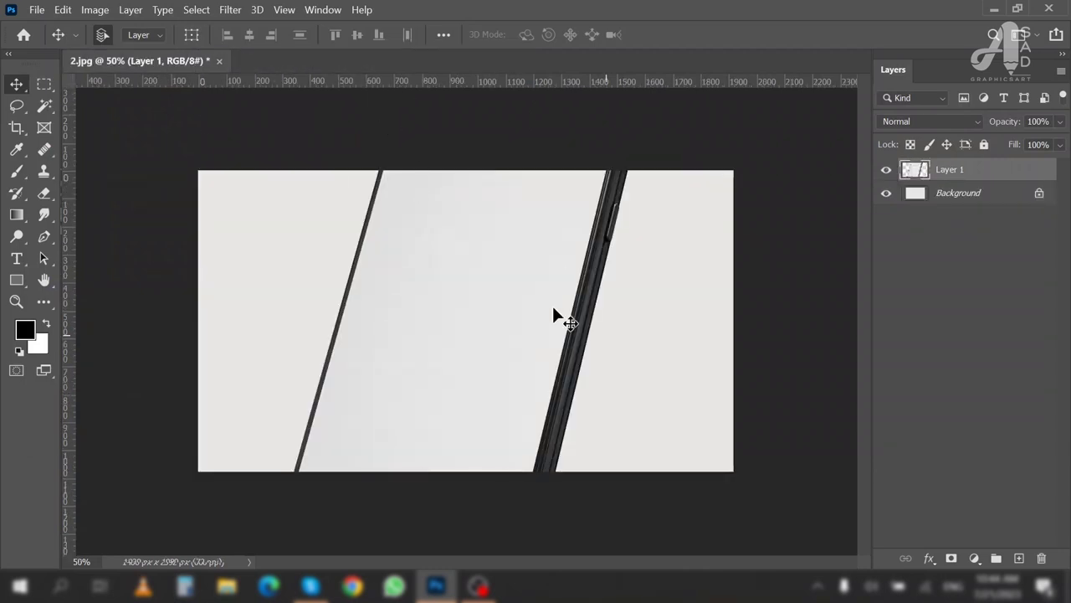
Step: Scale the phone to about 47% and nudge it into place, then browse Downloads
{"action": "key", "text": "ctrl+t"}
{"action": "mouse_move", "coordinate": [675, 320]}
{"action": "left_mouse_down"}
{"action": "mouse_move", "coordinate": [554, 319]}
{"action": "mouse_move", "coordinate": [529, 374]}
{"action": "left_mouse_up"}
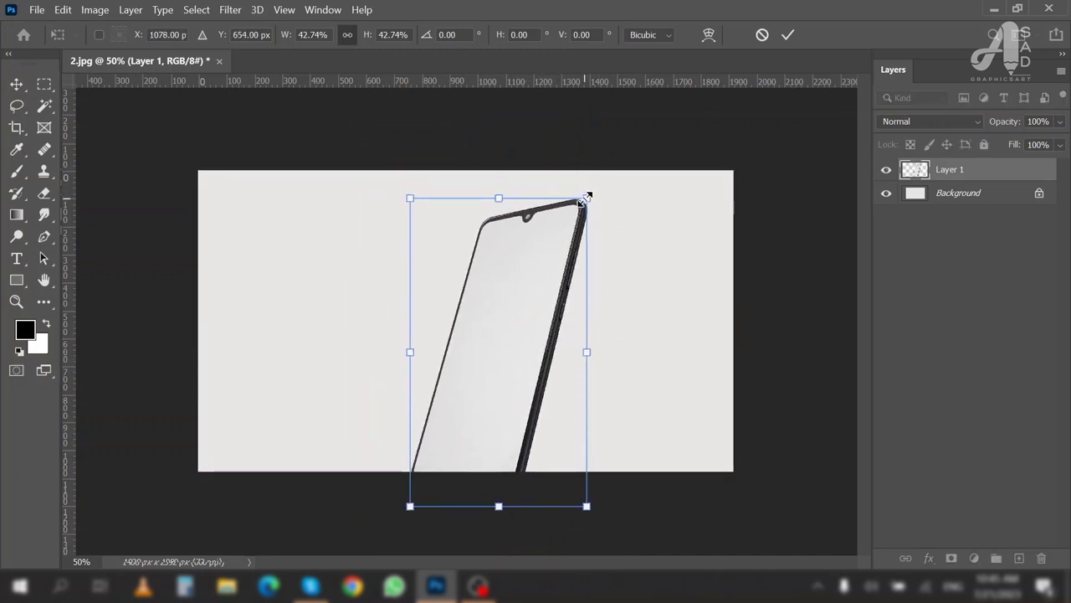
{"action": "left_click_drag", "start_coordinate": [587, 199], "coordinate": [627, 178]}
{"action": "key", "text": "shift+Left"}
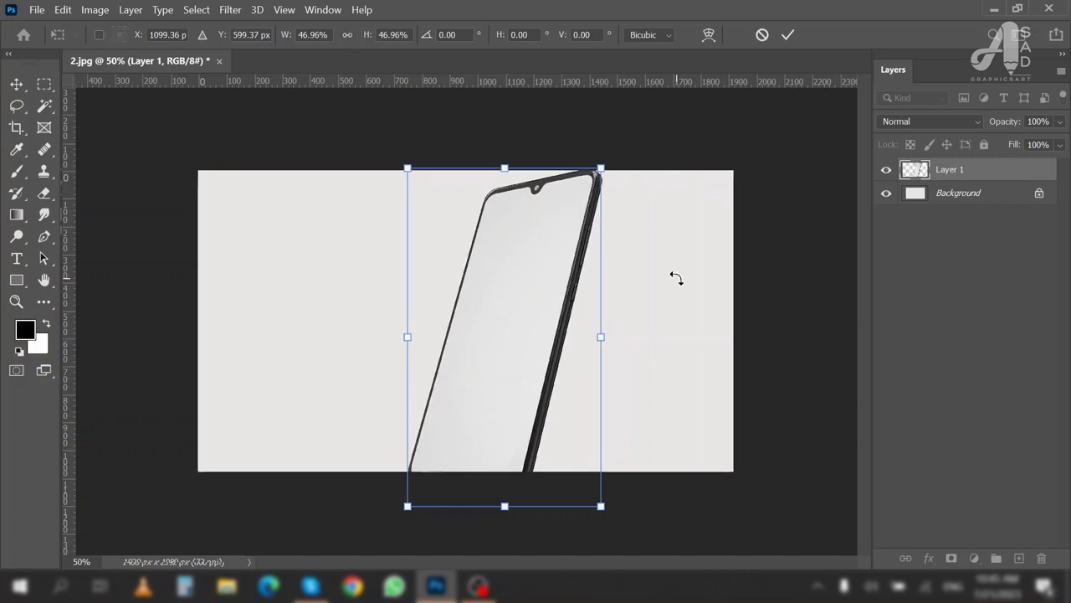
{"action": "key", "text": "shift+Left"}
{"action": "key", "text": "shift+Left"}
{"action": "key", "text": "shift+Down"}
{"action": "key", "text": "shift+Down"}
{"action": "key", "text": "shift+Right"}
{"action": "key", "text": "shift+Right"}
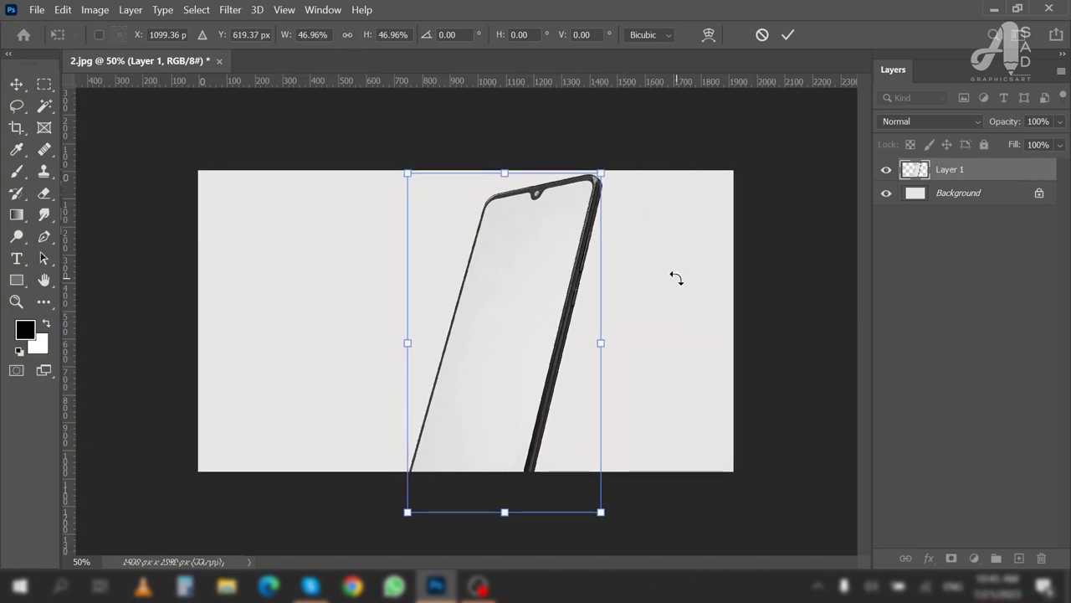
{"action": "key", "text": "shift+Right"}
{"action": "left_click_drag", "start_coordinate": [604, 174], "coordinate": [613, 168]}
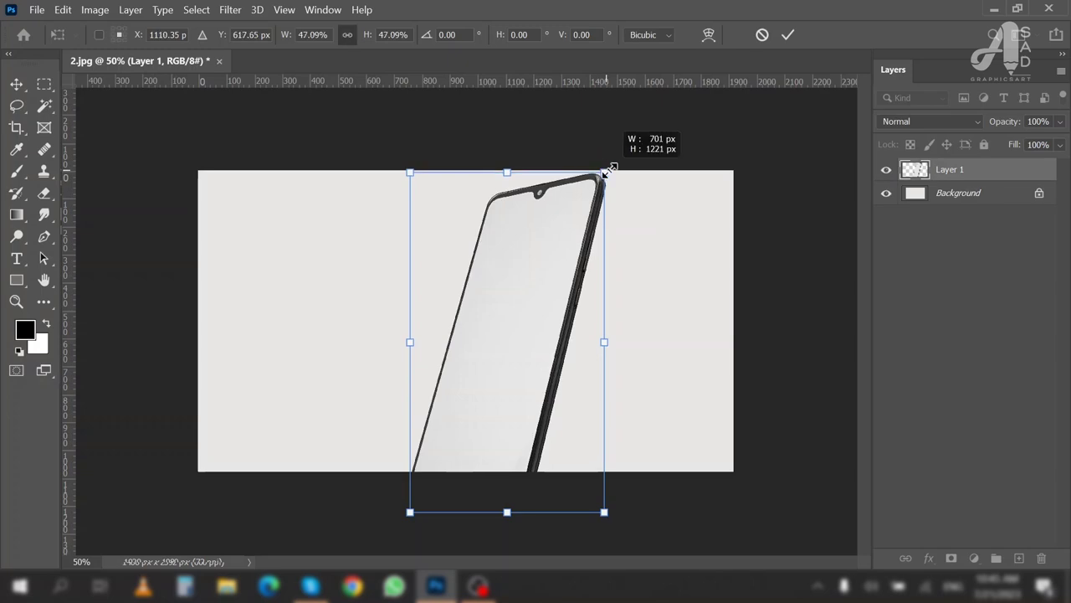
{"action": "key", "text": "Return"}
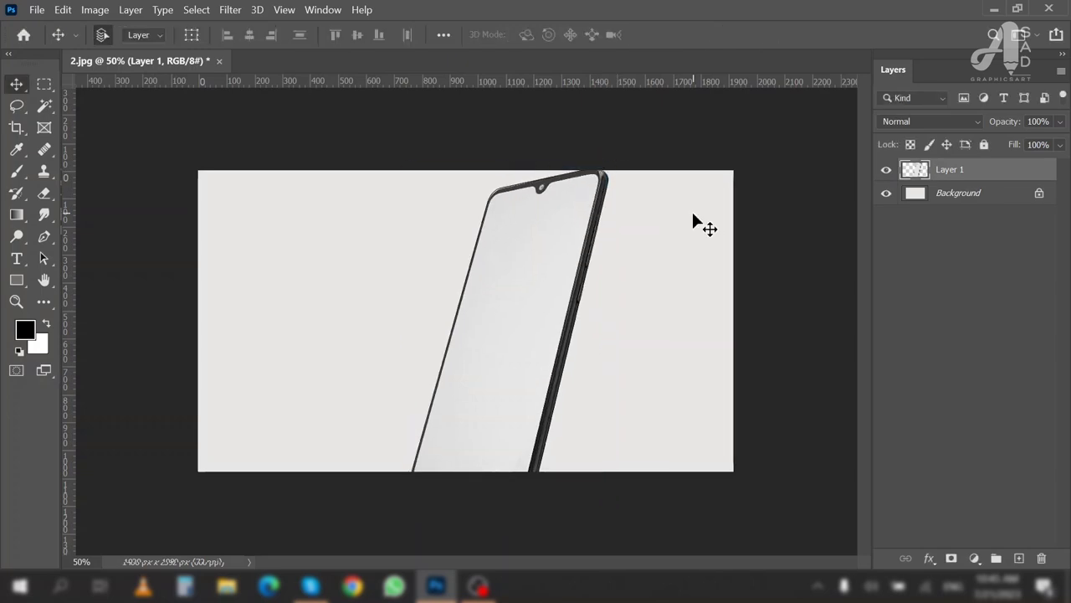
{"action": "key", "text": "ctrl+o"}
{"action": "scroll", "coordinate": [79, 222], "scroll_direction": "down", "scroll_amount": 3}
Step: Open the deer photo from Downloads and copy it into 2.jpg as Layer 2
{"action": "left_click", "coordinate": [73, 226]}
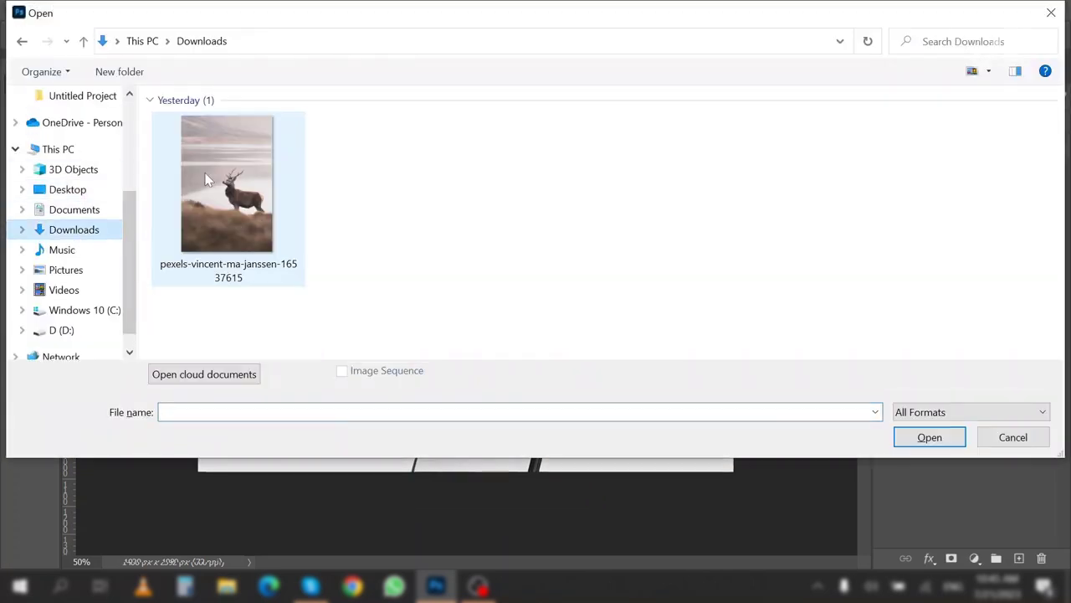
{"action": "double_click", "coordinate": [227, 191]}
{"action": "left_click_drag", "start_coordinate": [490, 371], "coordinate": [419, 360]}
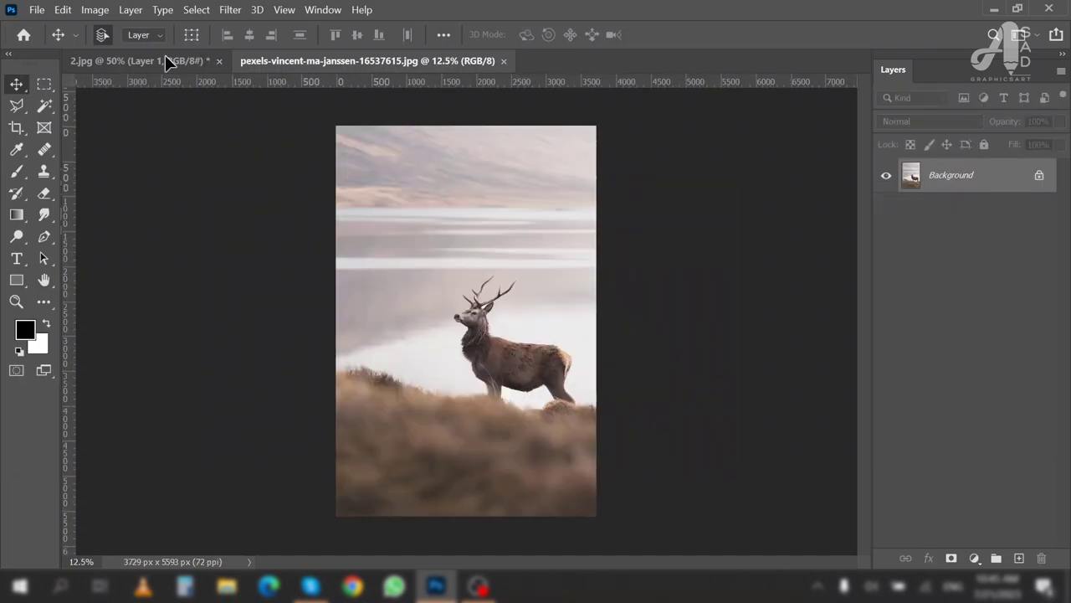
{"action": "left_click_drag", "start_coordinate": [552, 452], "coordinate": [464, 420]}
Step: Scale the deer to about 39.93% over the canvas's left side and apply Auto Contrast
{"action": "key", "text": "ctrl+t"}
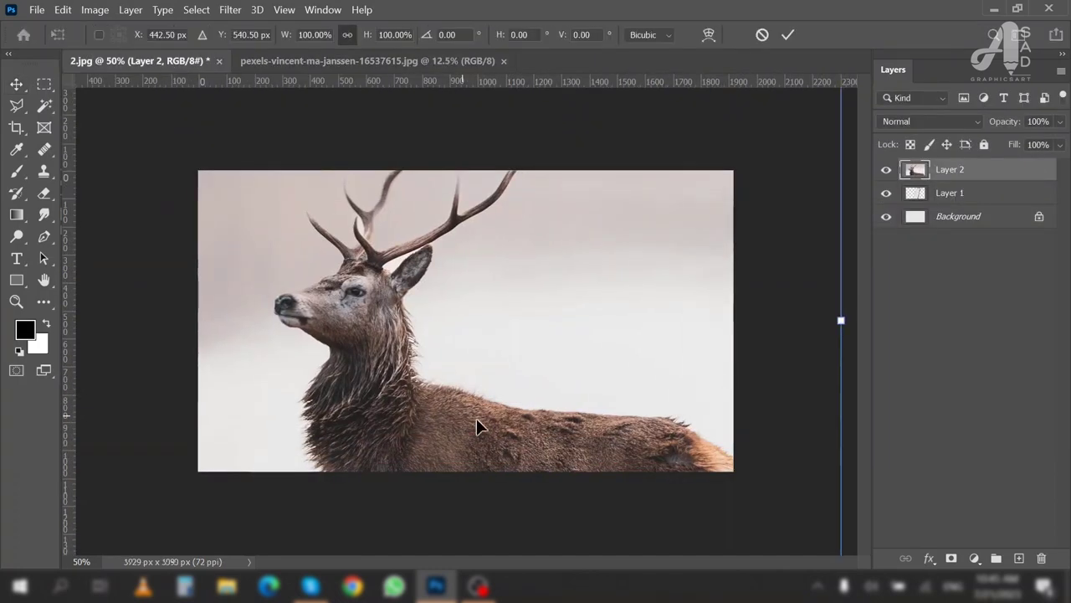
{"action": "left_click_drag", "start_coordinate": [837, 323], "coordinate": [460, 390]}
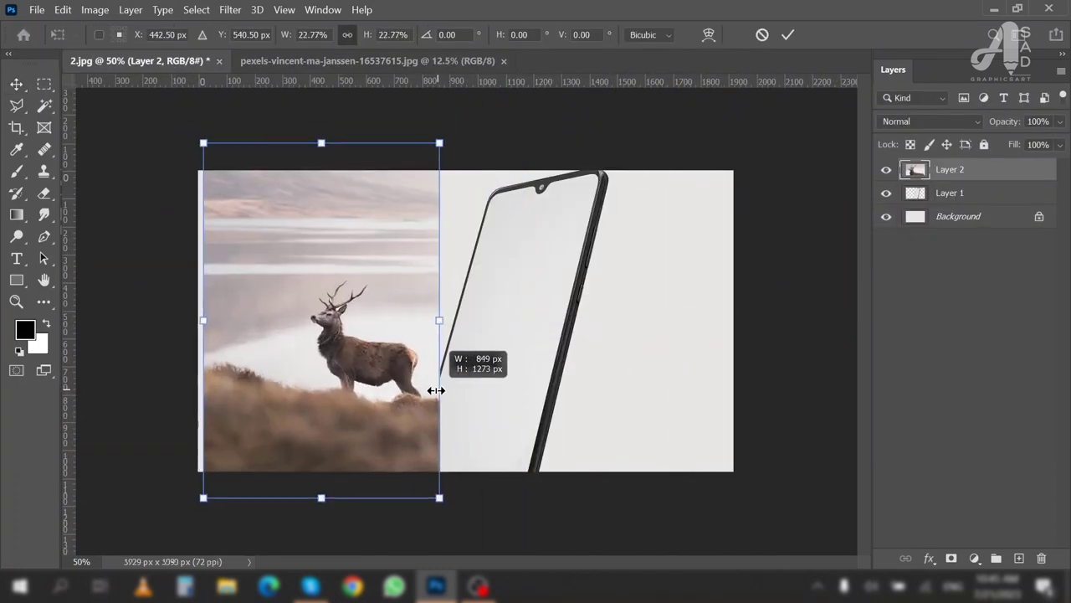
{"action": "left_click_drag", "start_coordinate": [378, 416], "coordinate": [510, 449]}
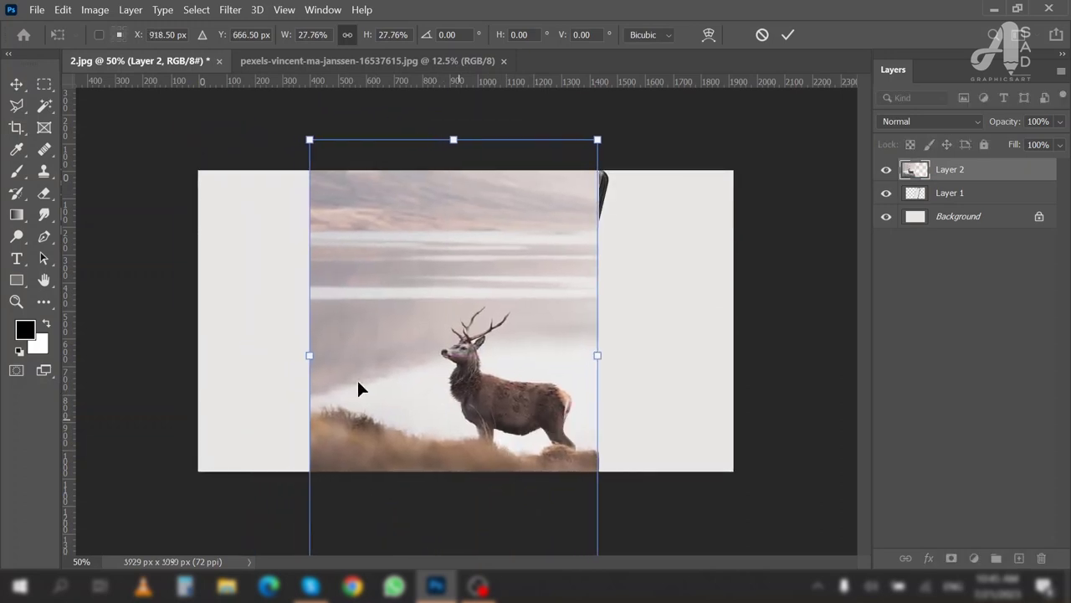
{"action": "left_click_drag", "start_coordinate": [311, 354], "coordinate": [185, 354]}
{"action": "left_click_drag", "start_coordinate": [475, 388], "coordinate": [482, 347]}
{"action": "left_click_drag", "start_coordinate": [599, 316], "coordinate": [620, 316]}
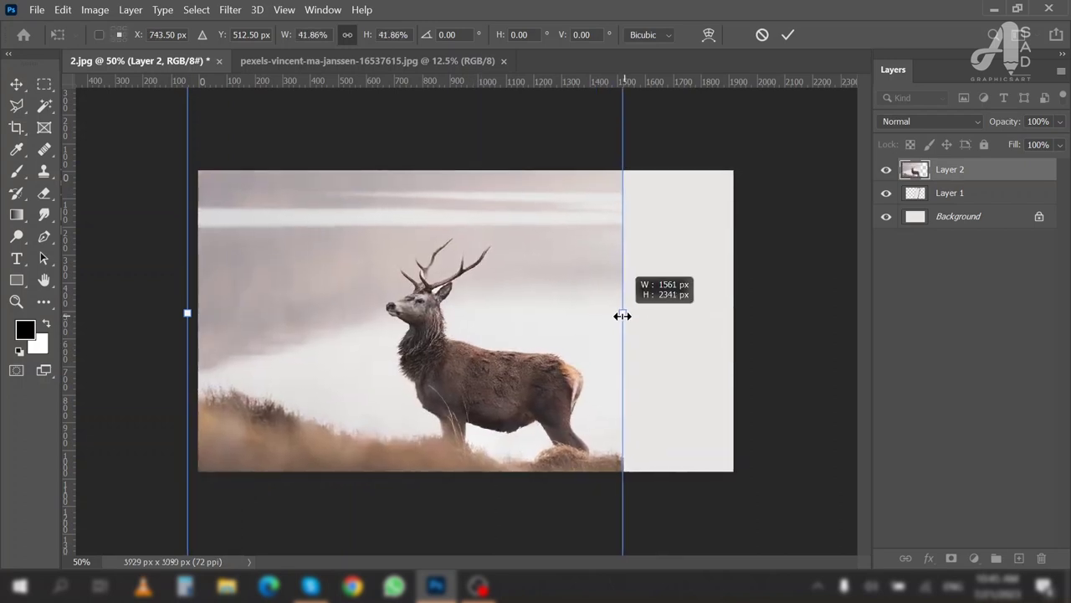
{"action": "left_click_drag", "start_coordinate": [514, 376], "coordinate": [514, 370]}
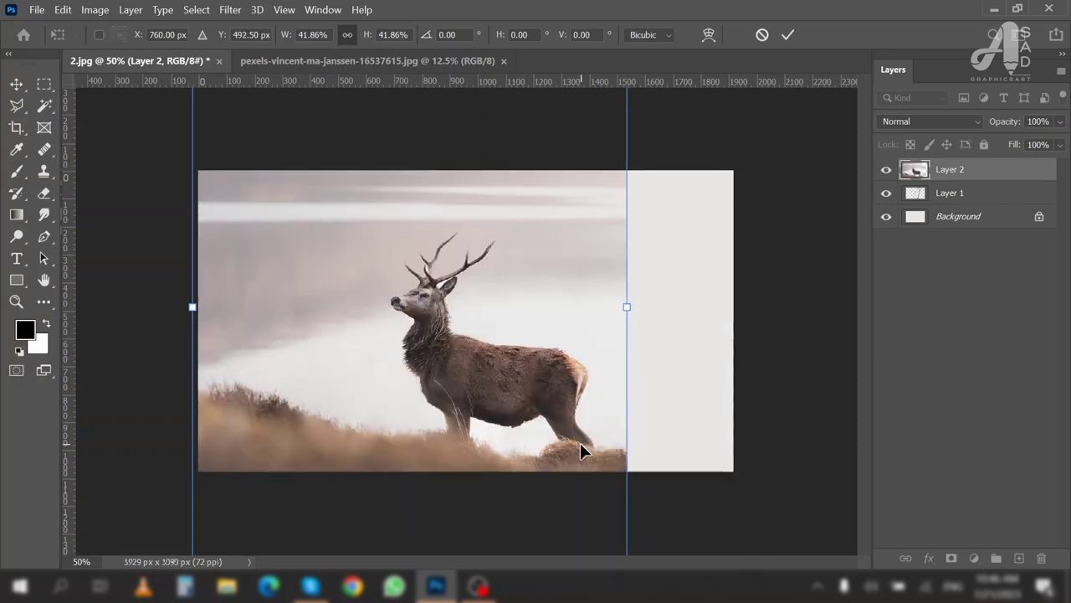
{"action": "left_click_drag", "start_coordinate": [630, 307], "coordinate": [554, 402]}
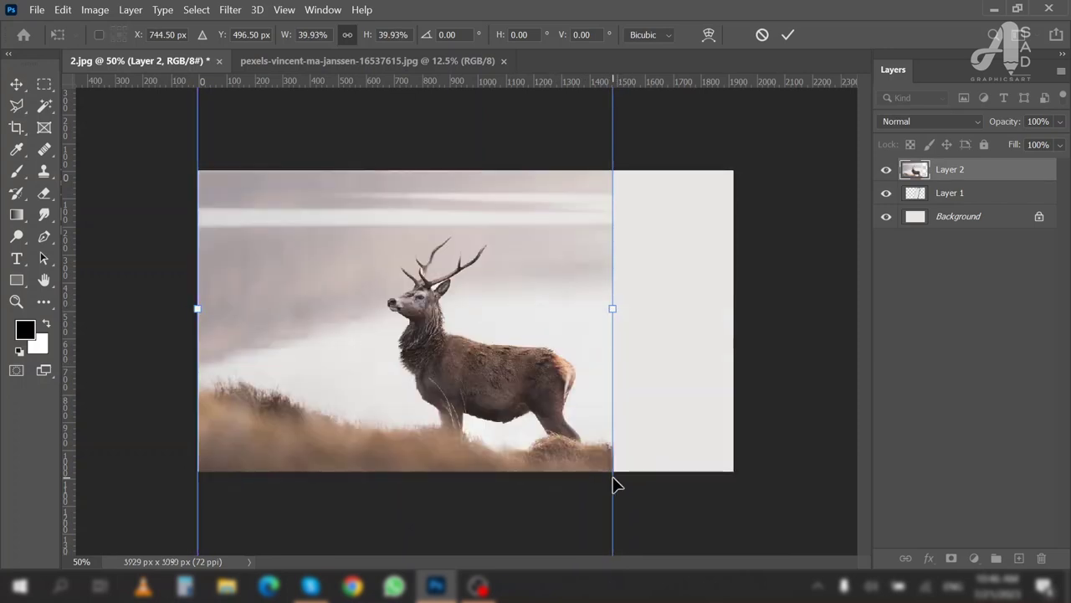
{"action": "key", "text": "Return"}
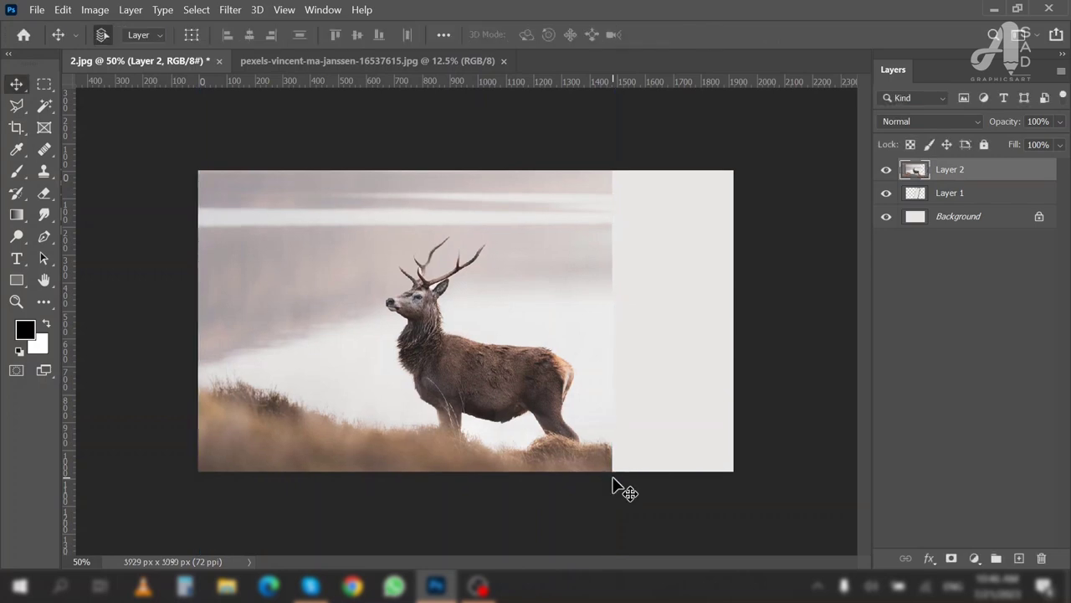
{"action": "left_click", "coordinate": [95, 9]}
{"action": "left_click", "coordinate": [125, 83]}
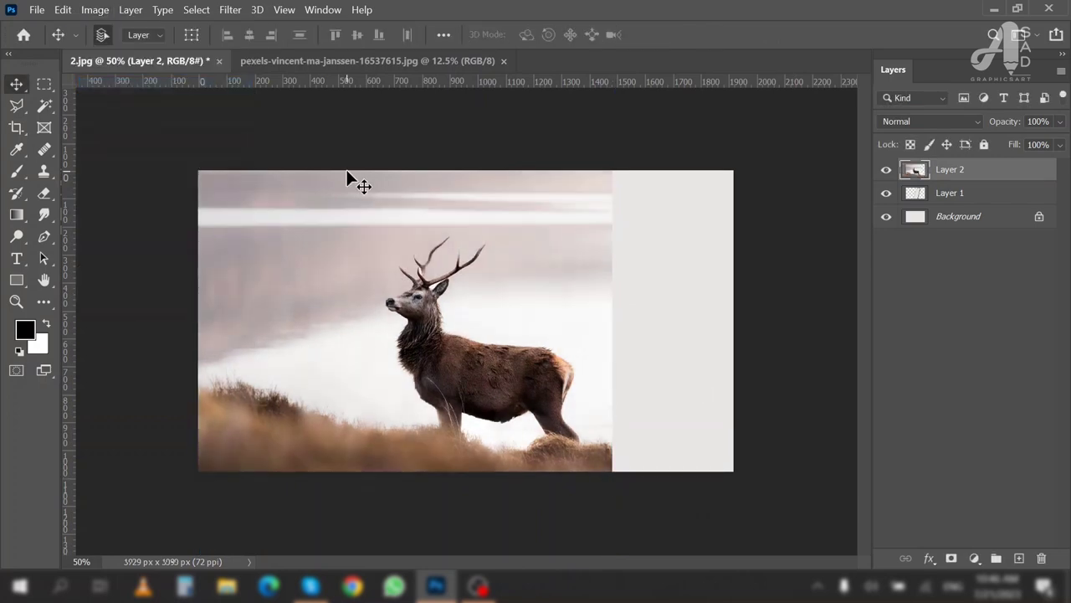
Step: Lower the deer layer's fill to 49% and copy the phone screen onto a new layer
{"action": "left_click", "coordinate": [1059, 144]}
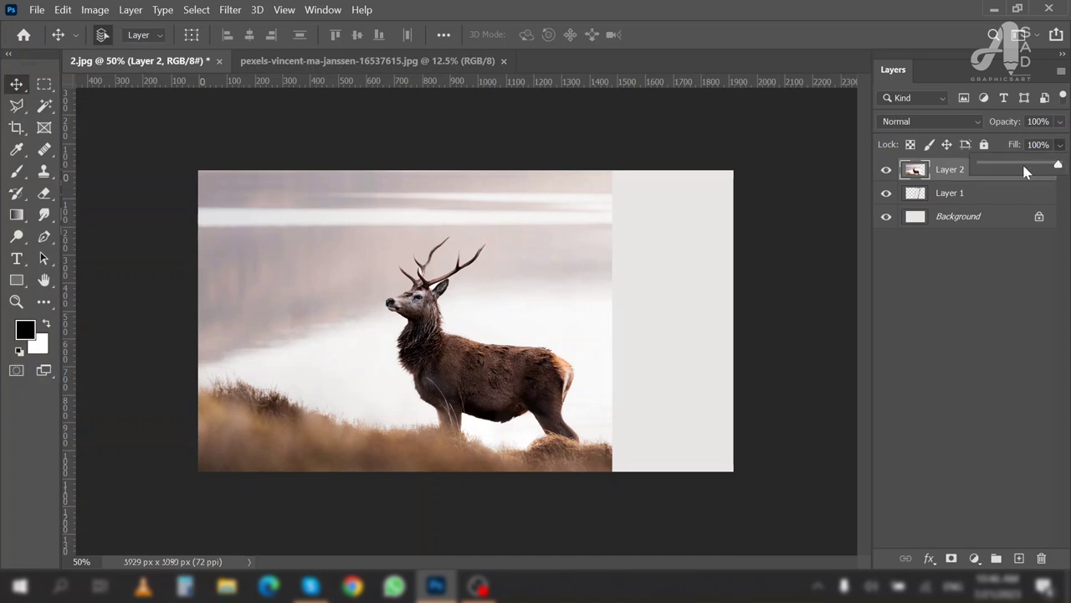
{"action": "left_click", "coordinate": [1020, 164]}
{"action": "left_click", "coordinate": [971, 193]}
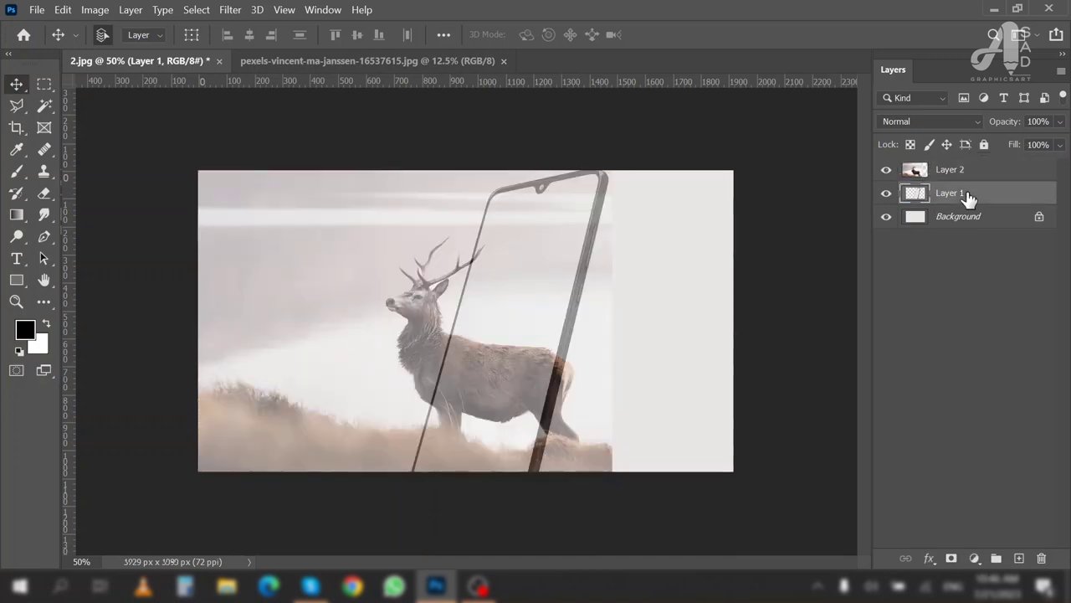
{"action": "left_click", "coordinate": [45, 106]}
{"action": "left_click", "coordinate": [885, 170]}
{"action": "left_click", "coordinate": [532, 311]}
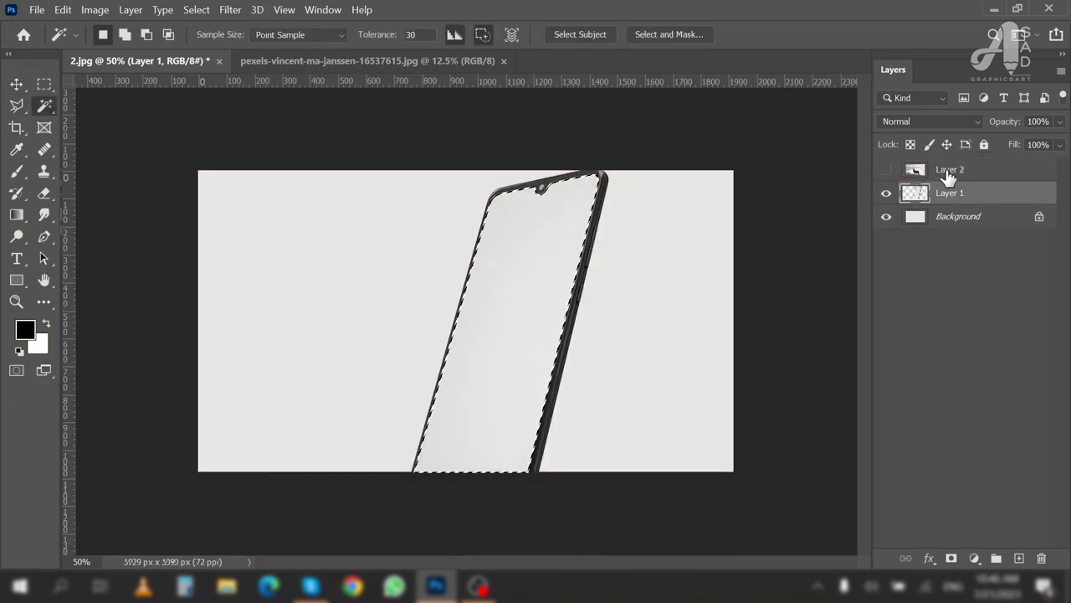
{"action": "left_click", "coordinate": [946, 173]}
{"action": "left_click", "coordinate": [886, 170]}
{"action": "right_click", "coordinate": [496, 191]}
{"action": "left_click", "coordinate": [547, 506]}
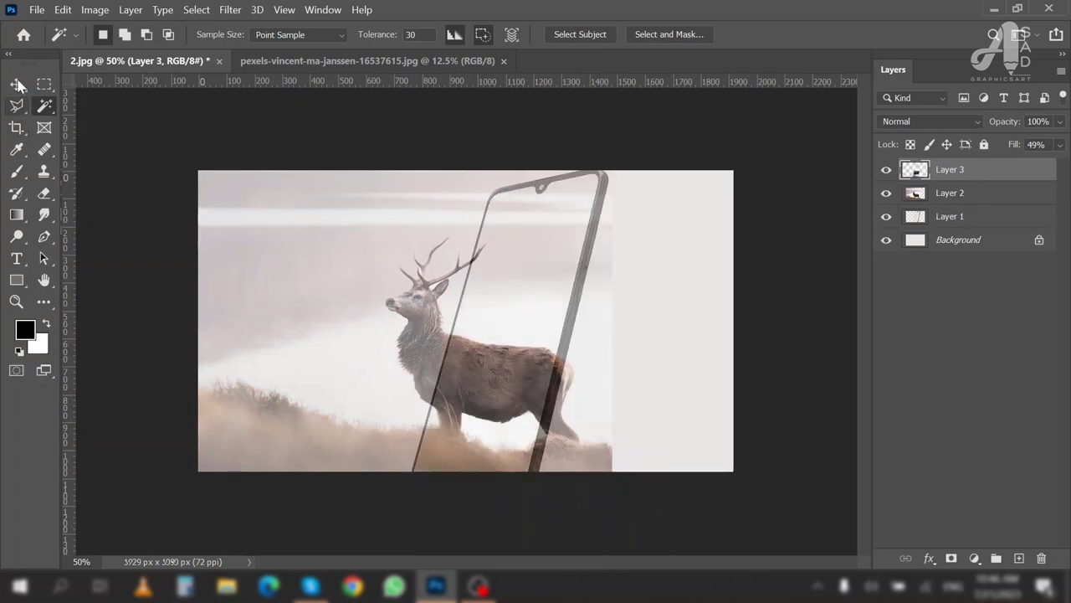
Step: Mask the deer layer, erase it right of the phone edge, and restore its fill to 100%
{"action": "key", "text": "v"}
{"action": "left_click", "coordinate": [951, 194]}
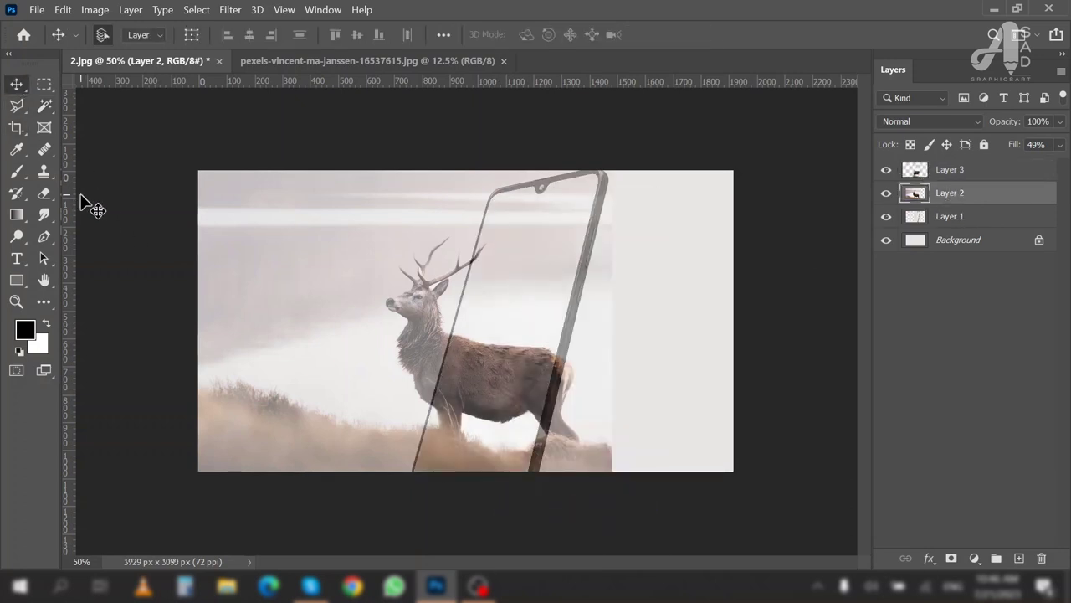
{"action": "left_click", "coordinate": [946, 561]}
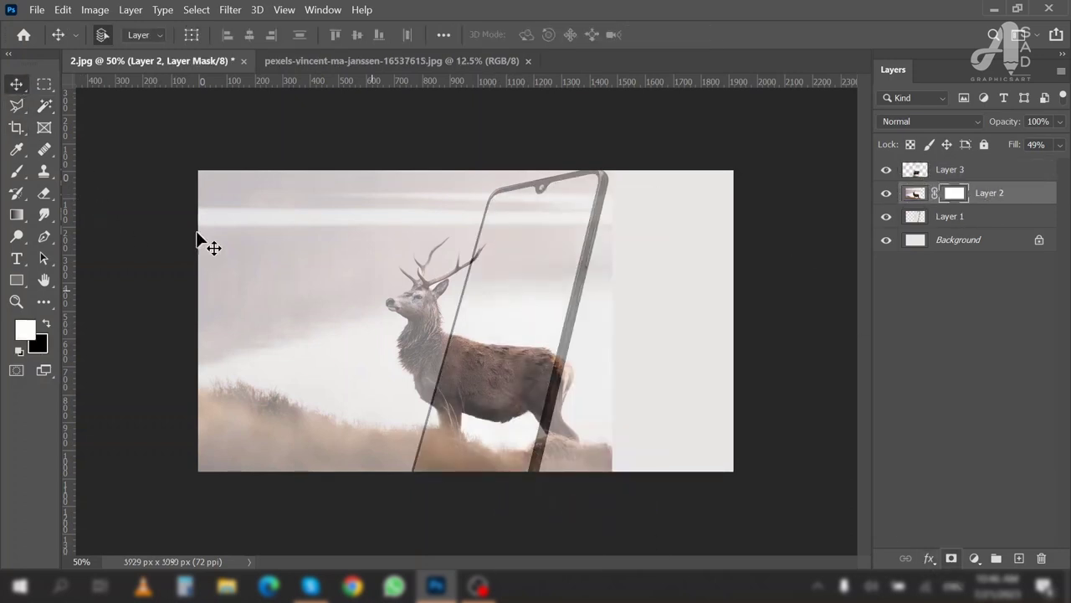
{"action": "left_click", "coordinate": [44, 193]}
{"action": "left_click_drag", "start_coordinate": [627, 220], "coordinate": [649, 250]}
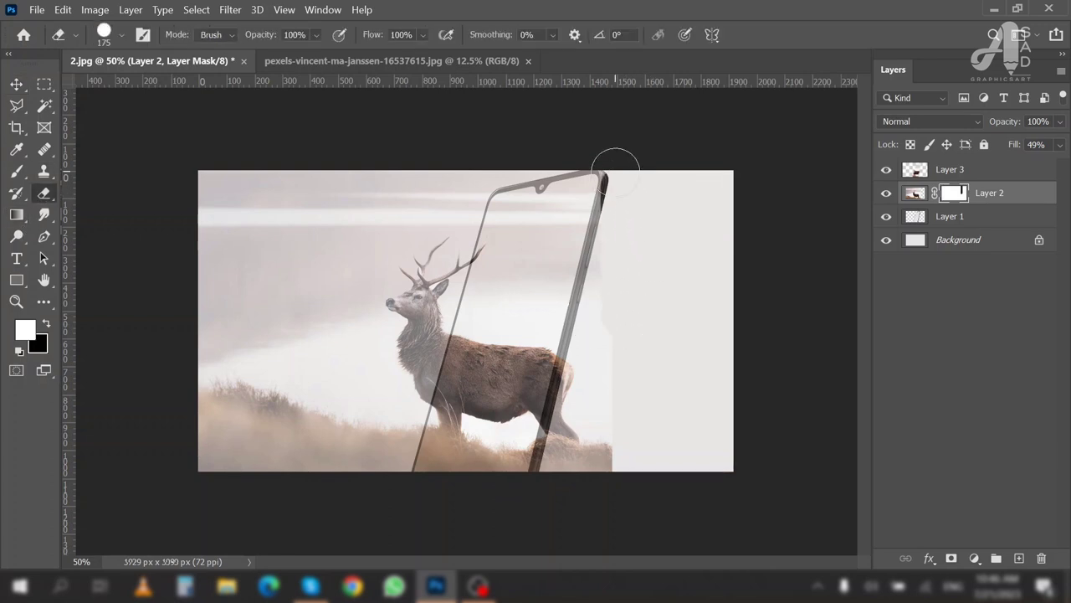
{"action": "left_click_drag", "start_coordinate": [604, 222], "coordinate": [540, 460]}
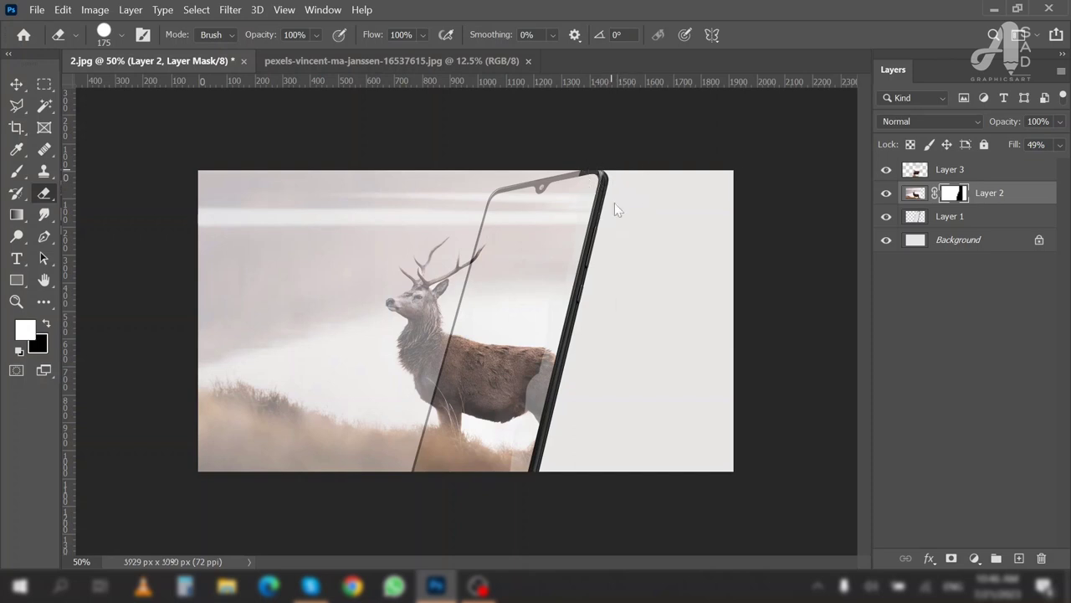
{"action": "left_click", "coordinate": [913, 195]}
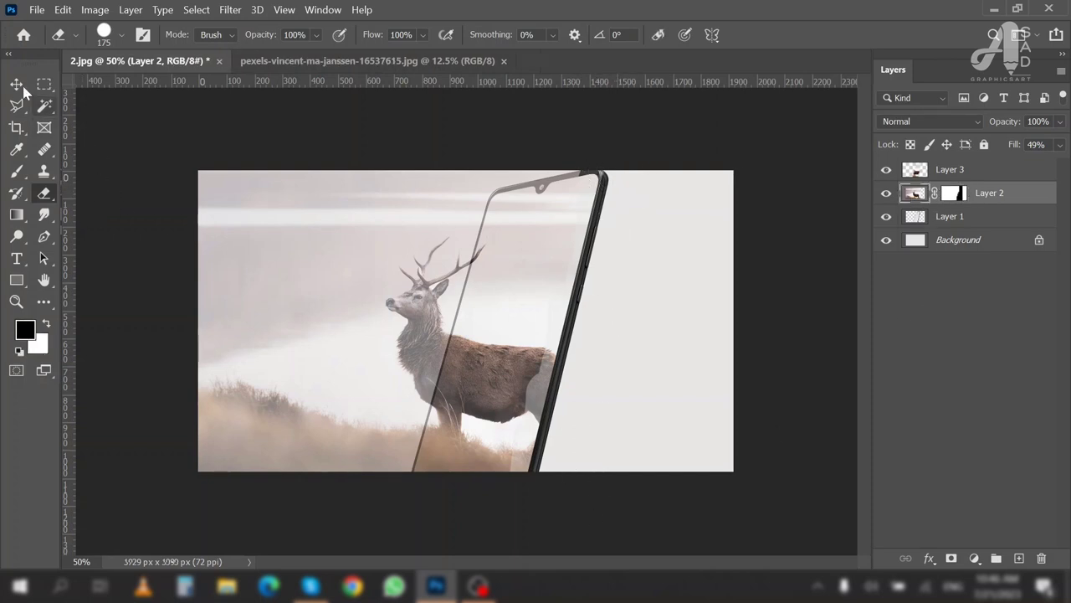
{"action": "key", "text": "v"}
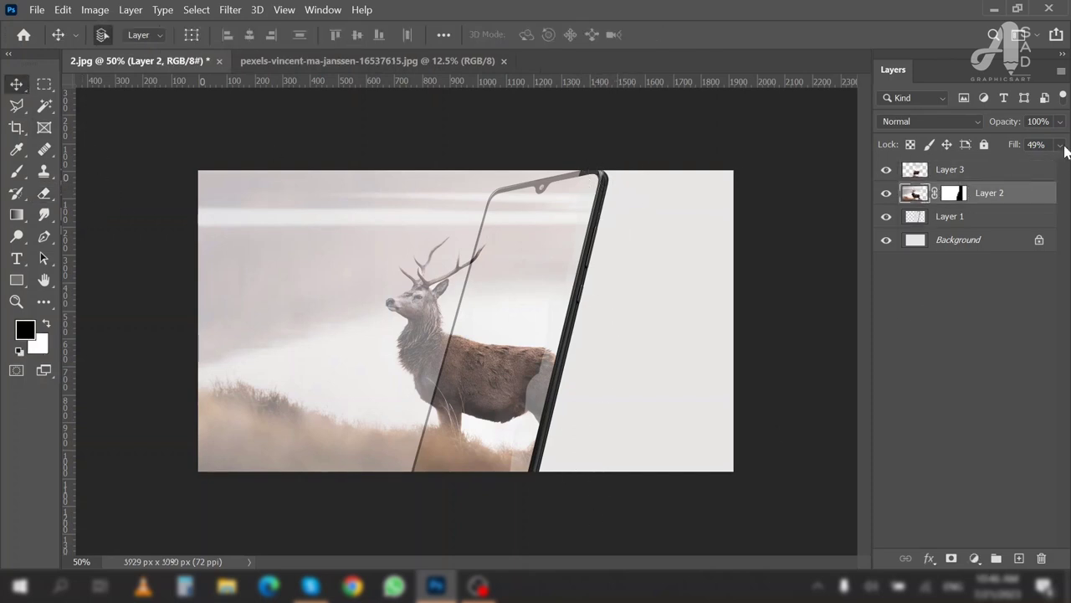
{"action": "left_click_drag", "start_coordinate": [1026, 170], "coordinate": [1057, 164]}
Step: Set Layer 3's fill to 100% and toggle the deer layer to check the result
{"action": "left_click", "coordinate": [937, 170]}
{"action": "left_click", "coordinate": [1060, 144]}
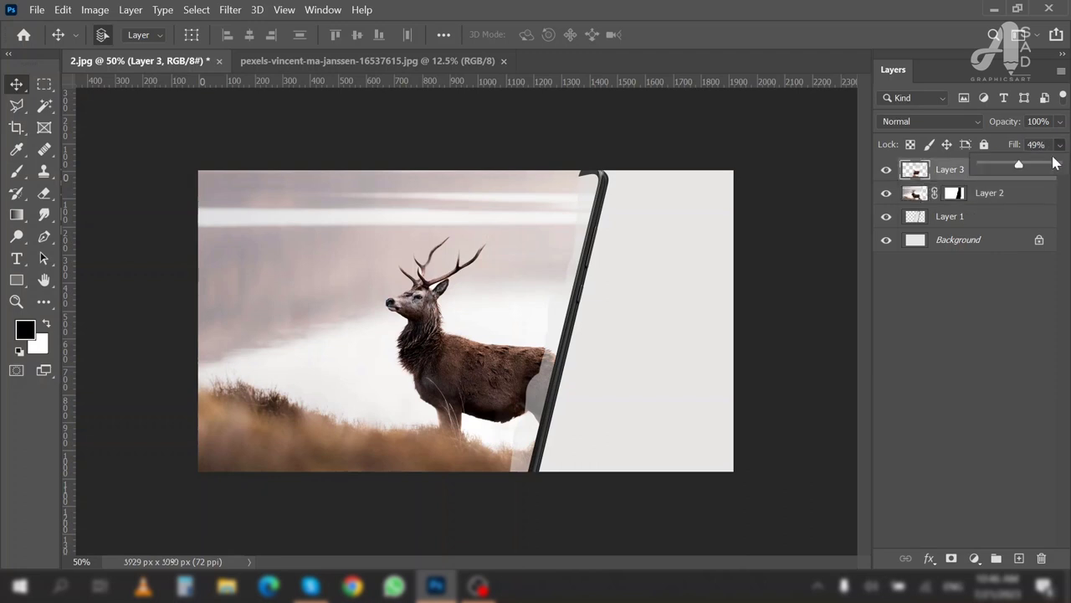
{"action": "left_click", "coordinate": [538, 249]}
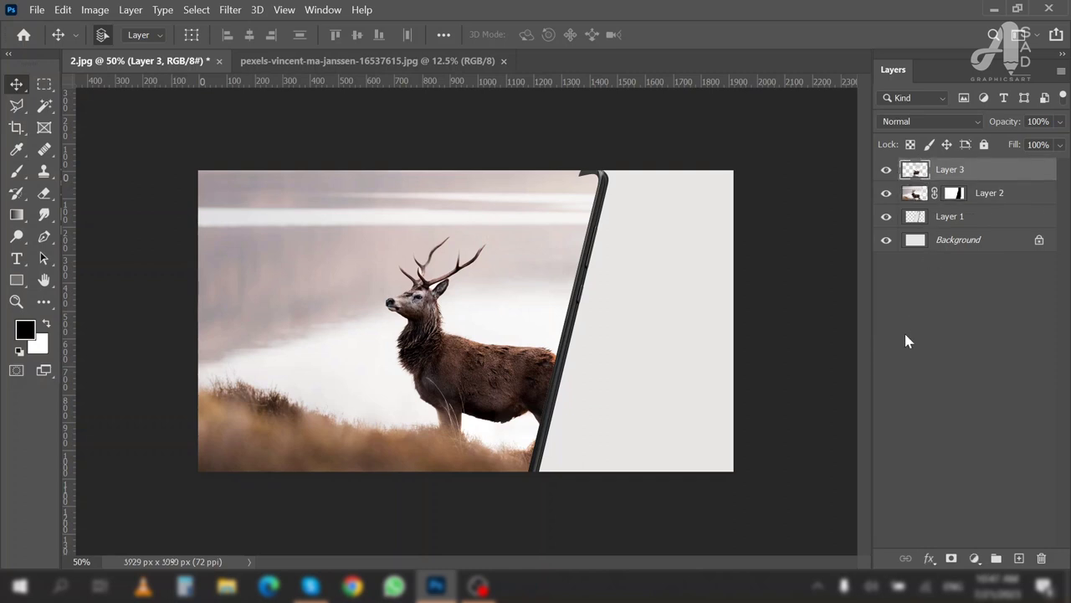
{"action": "left_click", "coordinate": [886, 194]}
{"action": "left_click", "coordinate": [886, 194]}
{"action": "left_click", "coordinate": [1060, 144]}
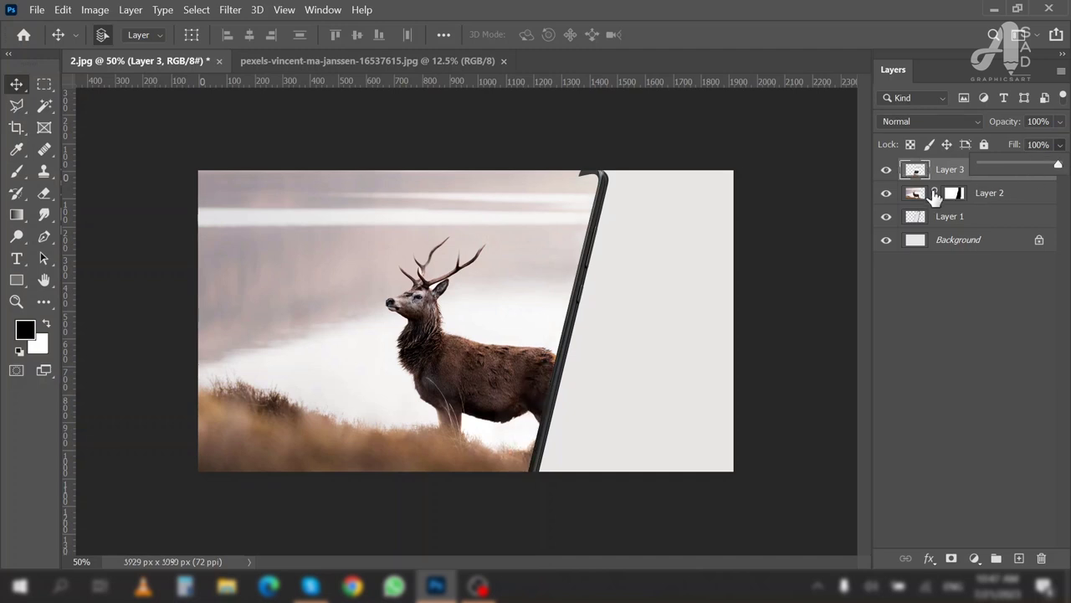
{"action": "left_click", "coordinate": [653, 316]}
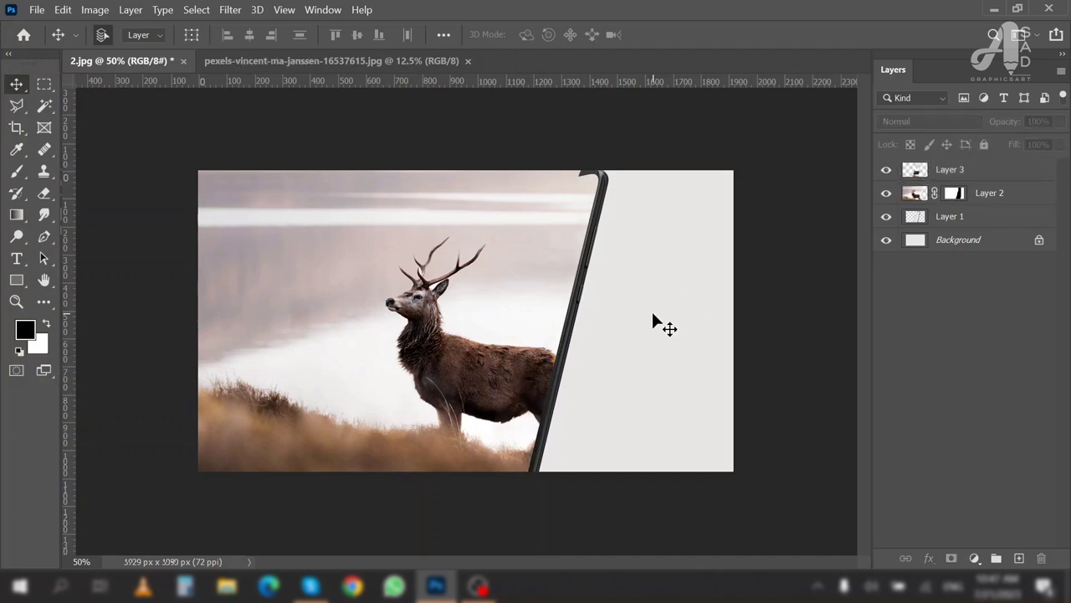
Step: Merge Layer 3 into Layer 2, applying its mask, and lower Layer 2's fill to 60%
{"action": "left_click", "coordinate": [918, 172]}
{"action": "key", "text": "ctrl+e"}
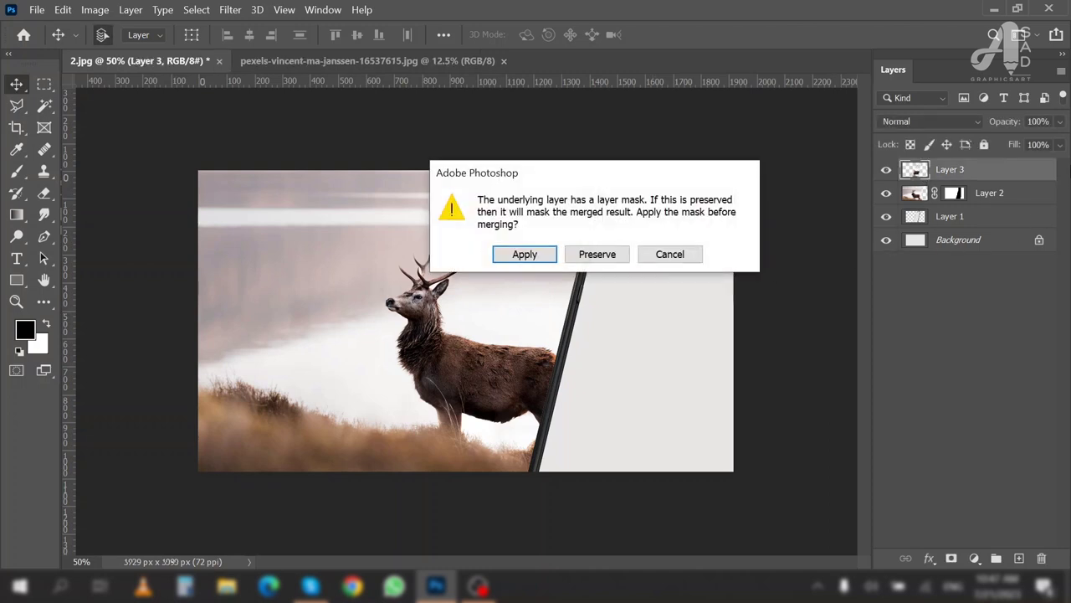
{"action": "left_click", "coordinate": [522, 251]}
{"action": "left_click", "coordinate": [1061, 145]}
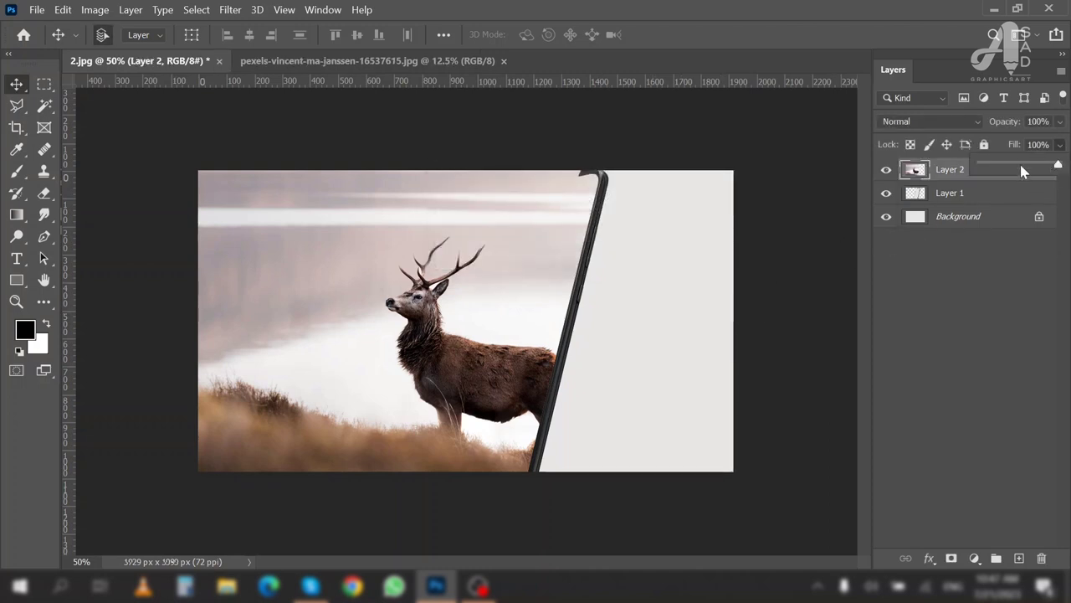
{"action": "left_click_drag", "start_coordinate": [1019, 163], "coordinate": [1061, 163]}
Step: Restore the deer layer's fill to 100%, set Magic Wand tolerance 30, and add a layer mask
{"action": "key", "text": "ctrl+1"}
{"action": "right_click", "coordinate": [45, 105]}
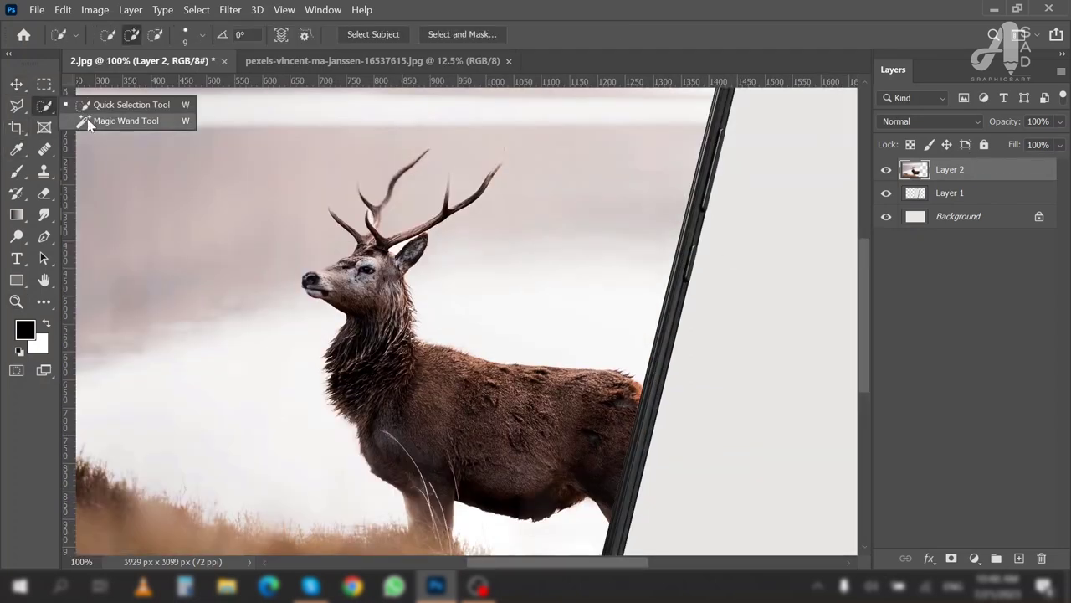
{"action": "left_click", "coordinate": [126, 121]}
{"action": "double_click", "coordinate": [410, 34]}
{"action": "type", "text": "30"}
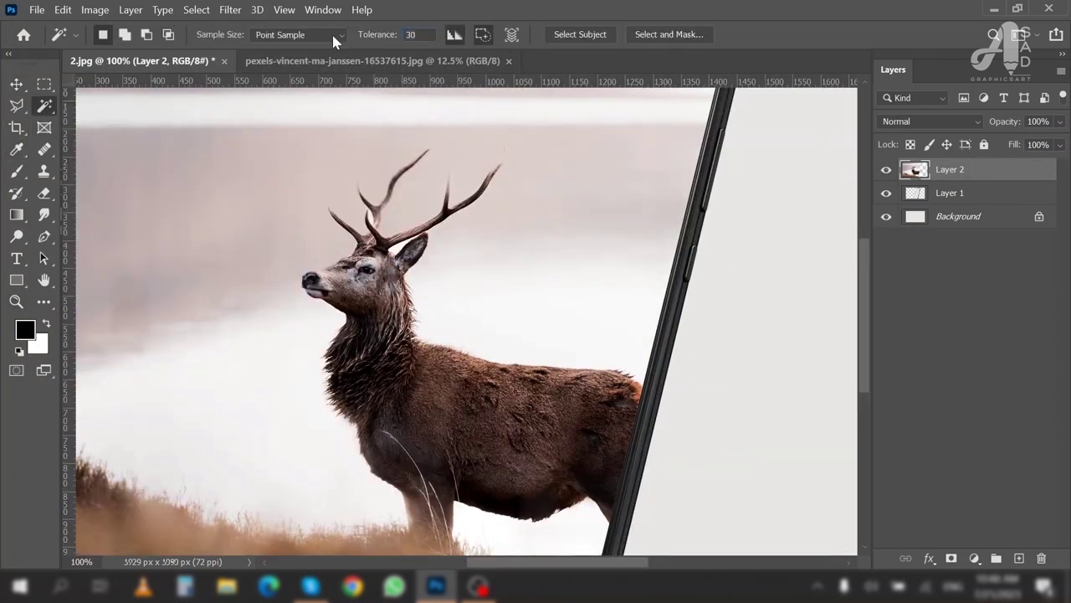
{"action": "left_click", "coordinate": [951, 558]}
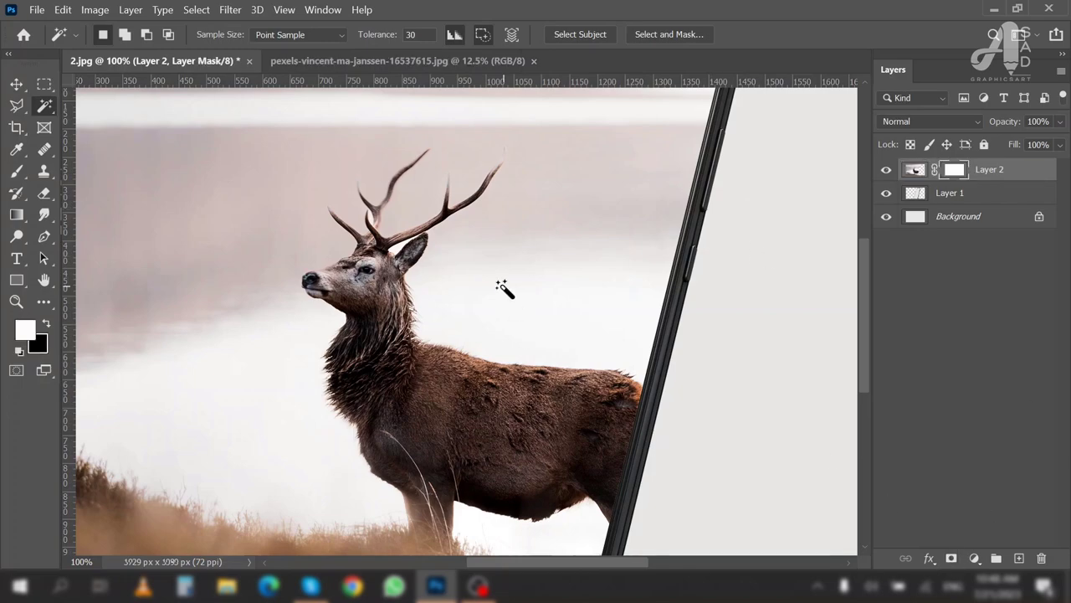
Step: Magic Wand the misty sky around the deer into the selection
{"action": "left_click", "coordinate": [503, 288]}
{"action": "left_click", "coordinate": [494, 236], "text": "shift"}
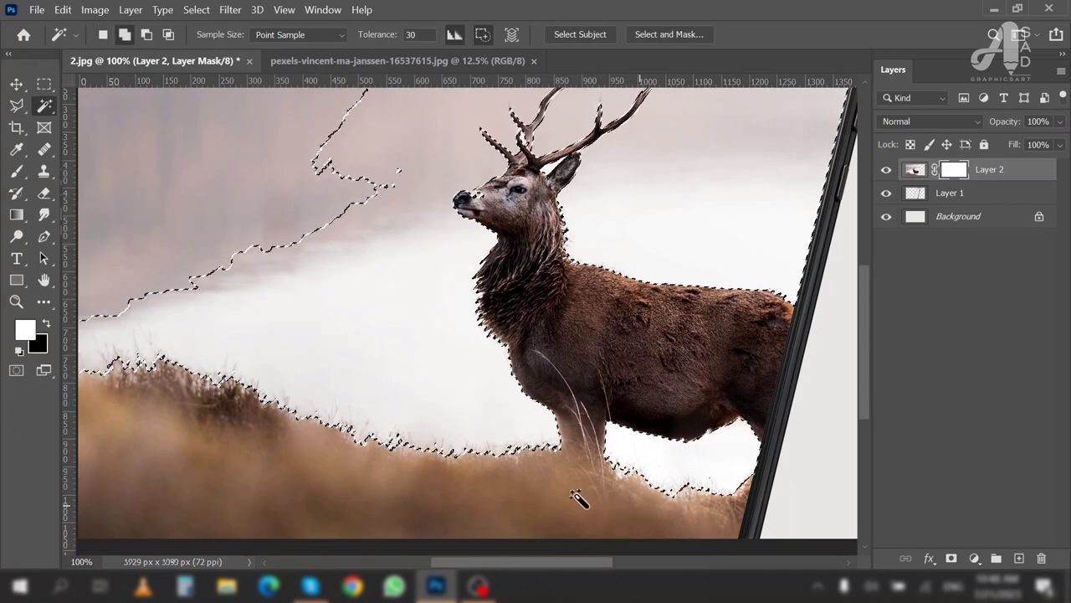
{"action": "left_click_drag", "start_coordinate": [379, 263], "coordinate": [454, 409]}
{"action": "left_click", "coordinate": [374, 308]}
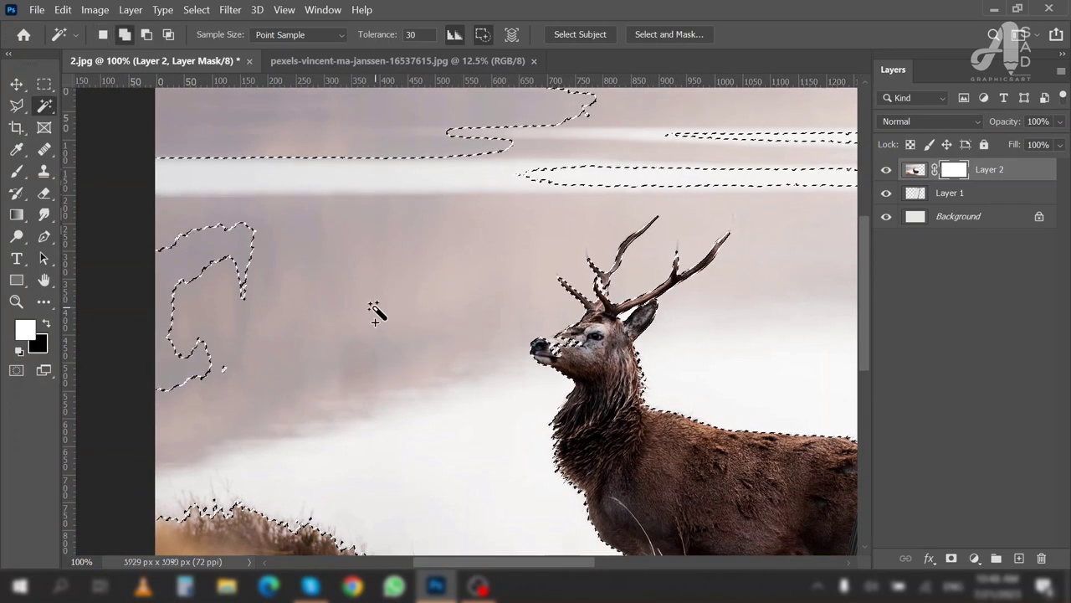
{"action": "left_click", "coordinate": [514, 311]}
{"action": "left_click", "coordinate": [538, 289]}
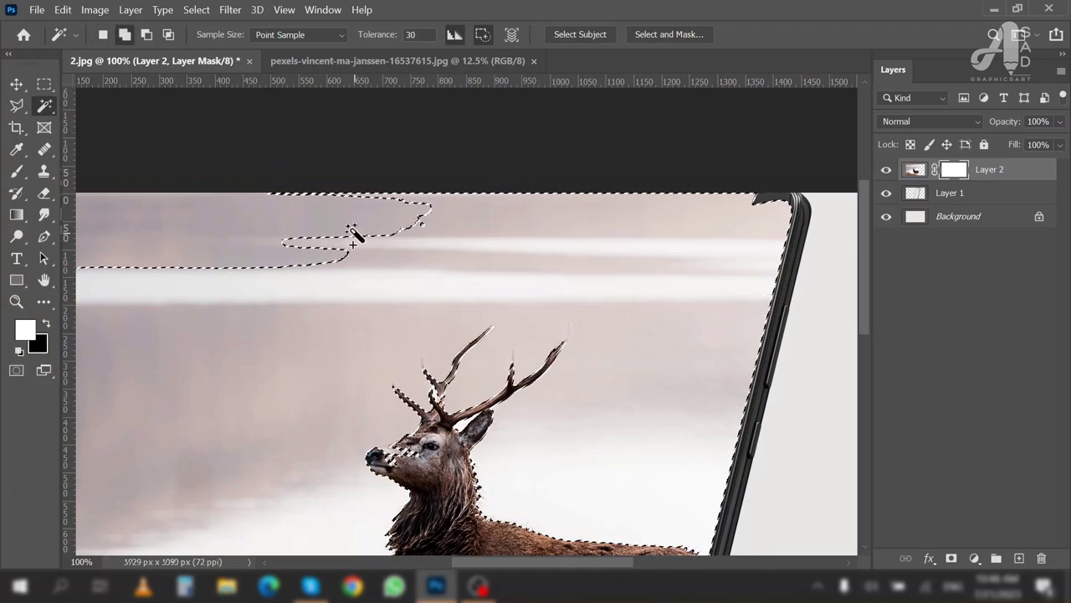
{"action": "left_click", "coordinate": [354, 235]}
{"action": "key", "text": "z"}
{"action": "left_click", "coordinate": [569, 294], "text": "alt"}
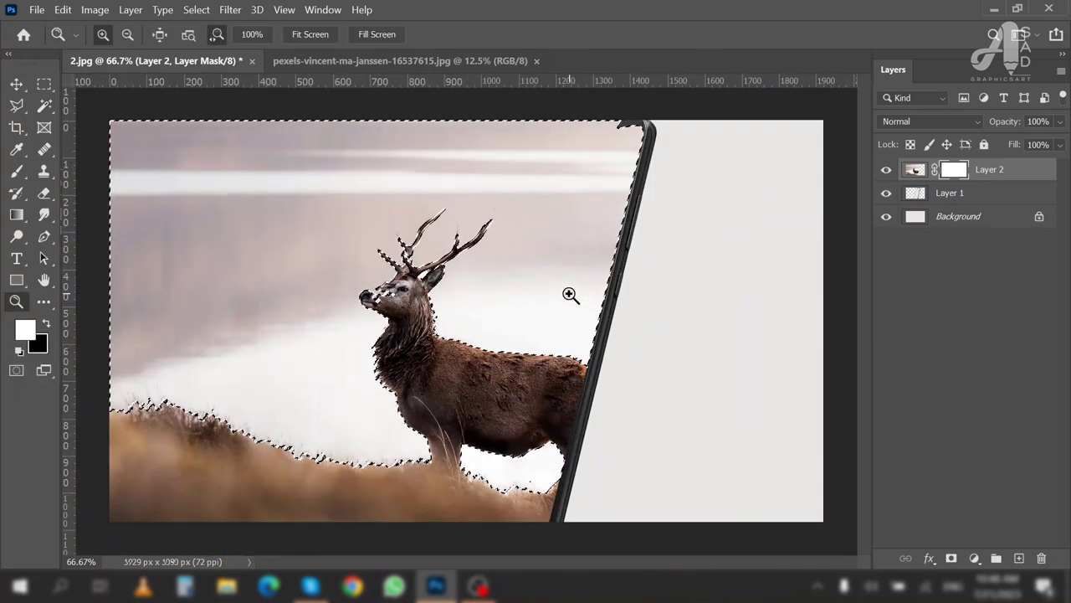
{"action": "left_click", "coordinate": [399, 310]}
{"action": "left_click", "coordinate": [399, 310]}
{"action": "left_click", "coordinate": [399, 310]}
{"action": "left_click_drag", "start_coordinate": [391, 337], "coordinate": [479, 435]}
Step: Refine the sky selection with Quick Selection around the deer's nose and antlers
{"action": "key", "text": "w"}
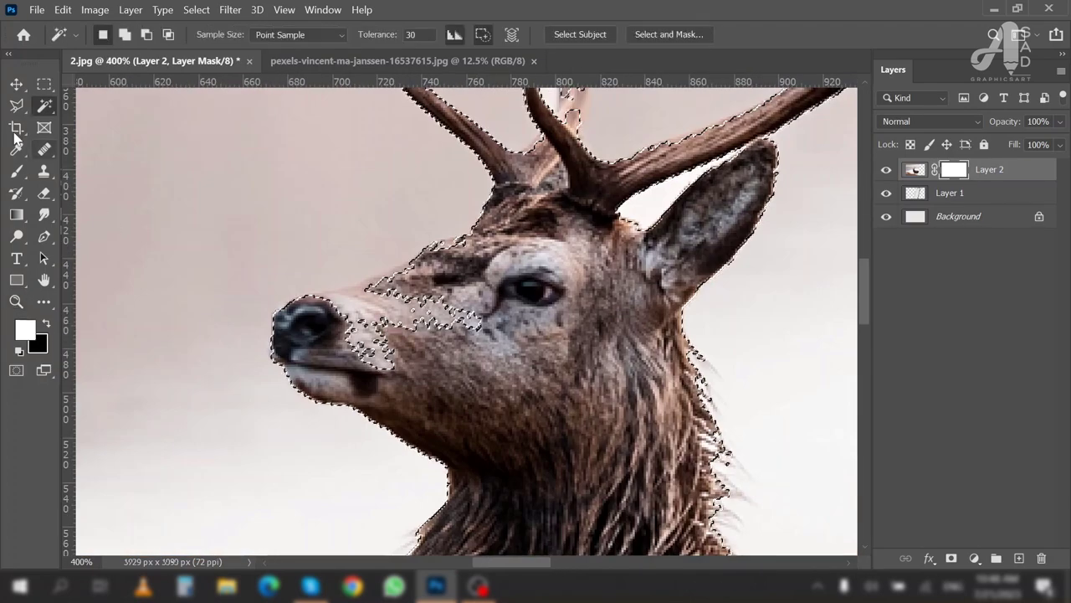
{"action": "right_click", "coordinate": [44, 105]}
{"action": "left_click", "coordinate": [101, 103]}
{"action": "mouse_move", "coordinate": [502, 290]}
{"action": "left_mouse_down"}
{"action": "mouse_move", "coordinate": [343, 318]}
{"action": "mouse_move", "coordinate": [463, 258]}
{"action": "left_mouse_up"}
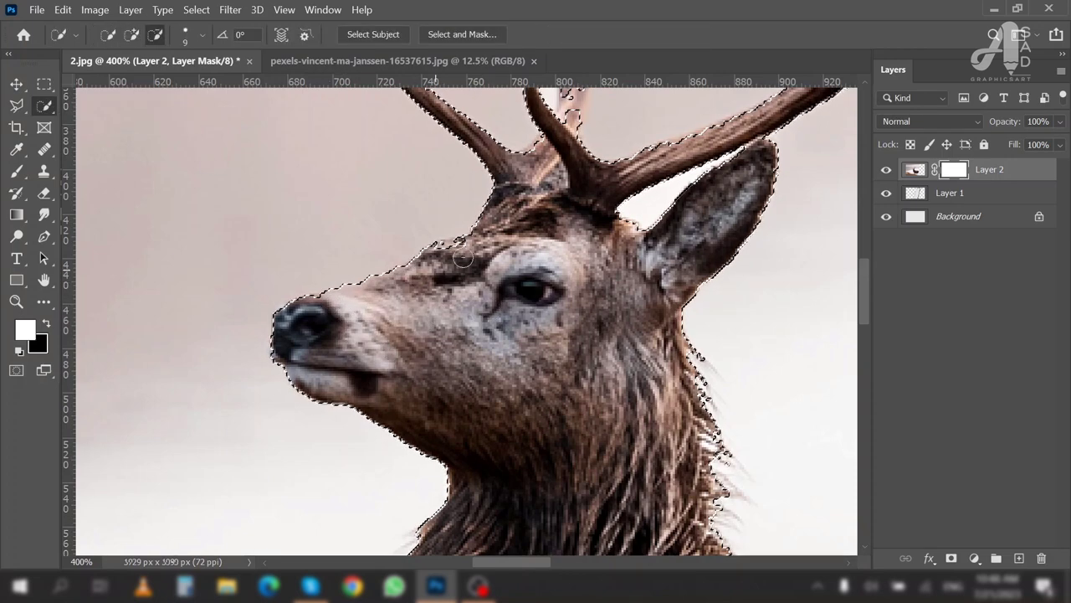
{"action": "mouse_move", "coordinate": [585, 208]}
{"action": "left_mouse_down"}
{"action": "mouse_move", "coordinate": [486, 455]}
{"action": "mouse_move", "coordinate": [438, 310]}
{"action": "left_mouse_up"}
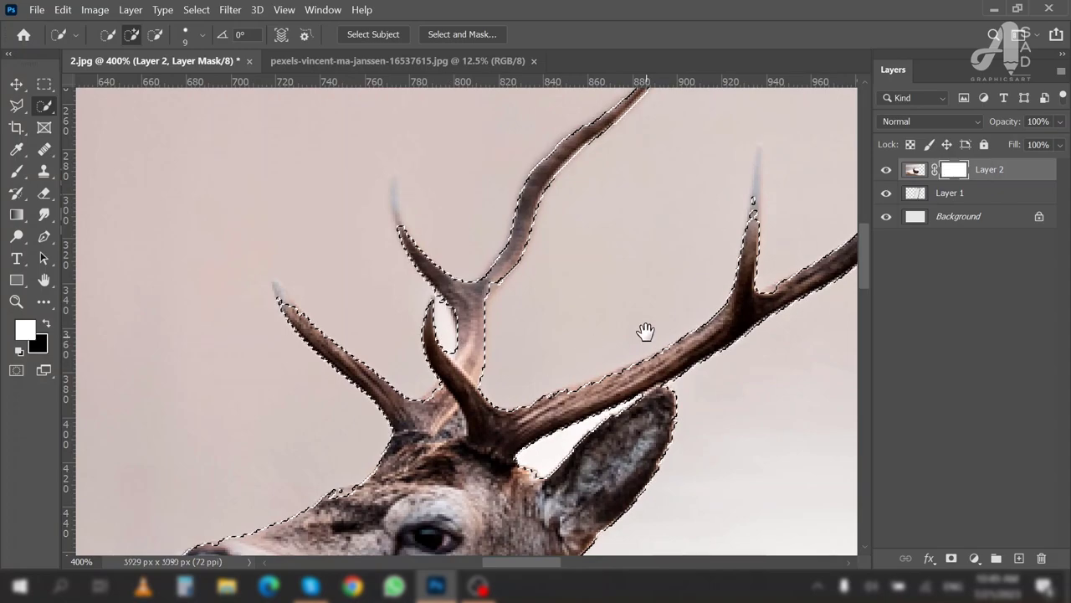
{"action": "mouse_move", "coordinate": [643, 330]}
{"action": "left_mouse_down"}
{"action": "mouse_move", "coordinate": [495, 421]}
{"action": "mouse_move", "coordinate": [586, 275]}
{"action": "mouse_move", "coordinate": [598, 220]}
{"action": "mouse_move", "coordinate": [581, 352]}
{"action": "mouse_move", "coordinate": [597, 313]}
{"action": "left_mouse_up"}
{"action": "key", "text": "z"}
{"action": "left_click", "coordinate": [507, 347], "text": "alt"}
{"action": "left_click", "coordinate": [504, 351], "text": "alt"}
{"action": "left_click", "coordinate": [505, 352], "text": "alt"}
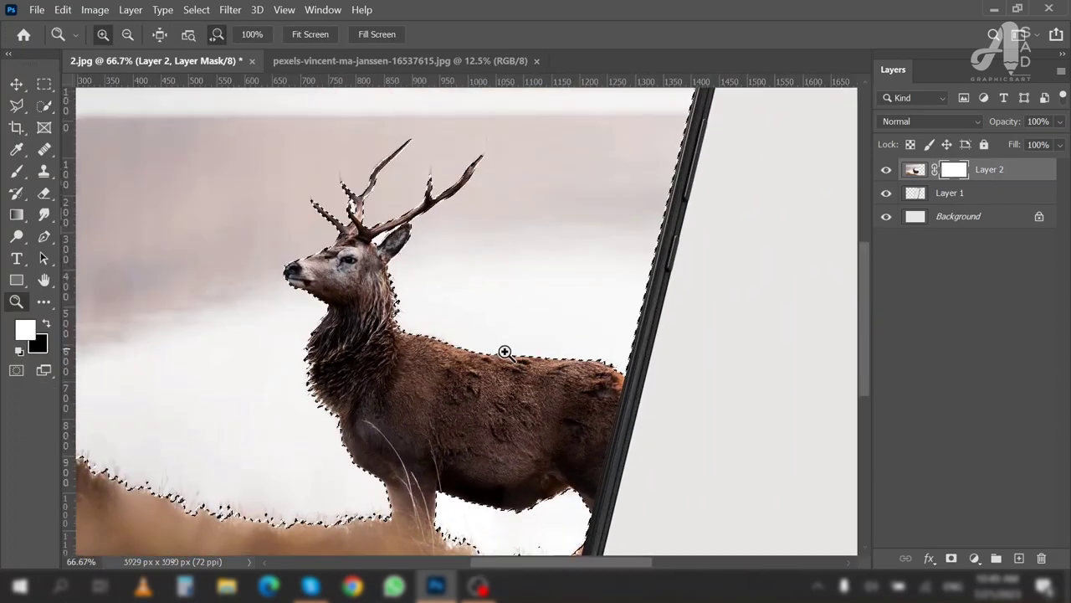
Step: Hide the selected sky in the mask and deselect
{"action": "key", "text": "w"}
{"action": "key", "text": "Delete"}
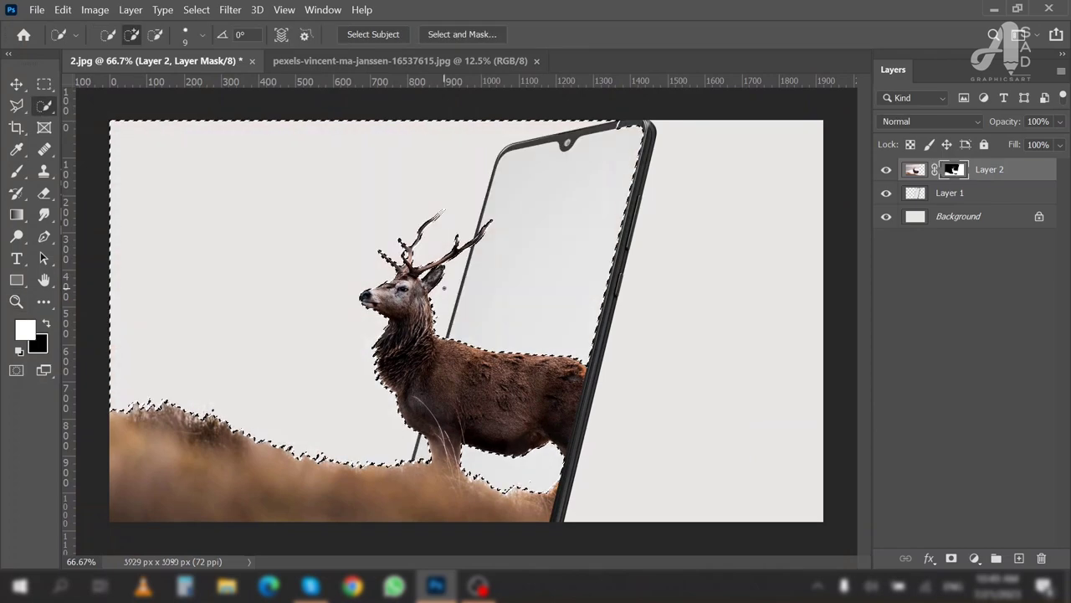
{"action": "key", "text": "ctrl+d"}
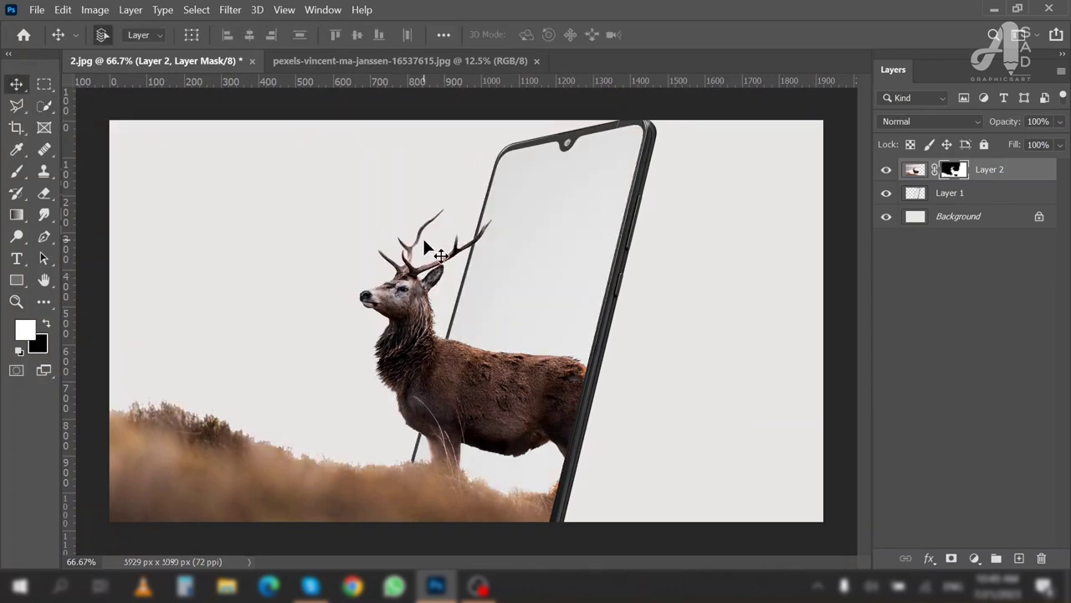
Step: Select the Background layer and duplicate it as Background copy
{"action": "key", "text": "z"}
{"action": "left_click", "coordinate": [545, 319], "text": "alt"}
{"action": "left_click", "coordinate": [472, 406]}
{"action": "key", "text": "v"}
{"action": "right_click", "coordinate": [682, 403]}
{"action": "left_click", "coordinate": [724, 411]}
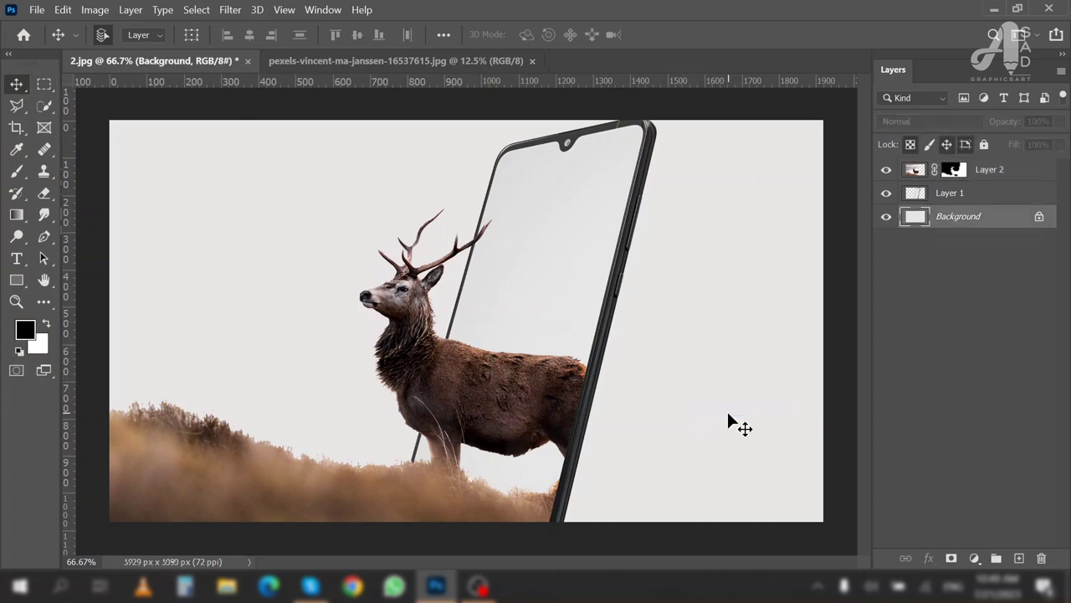
{"action": "key", "text": "i"}
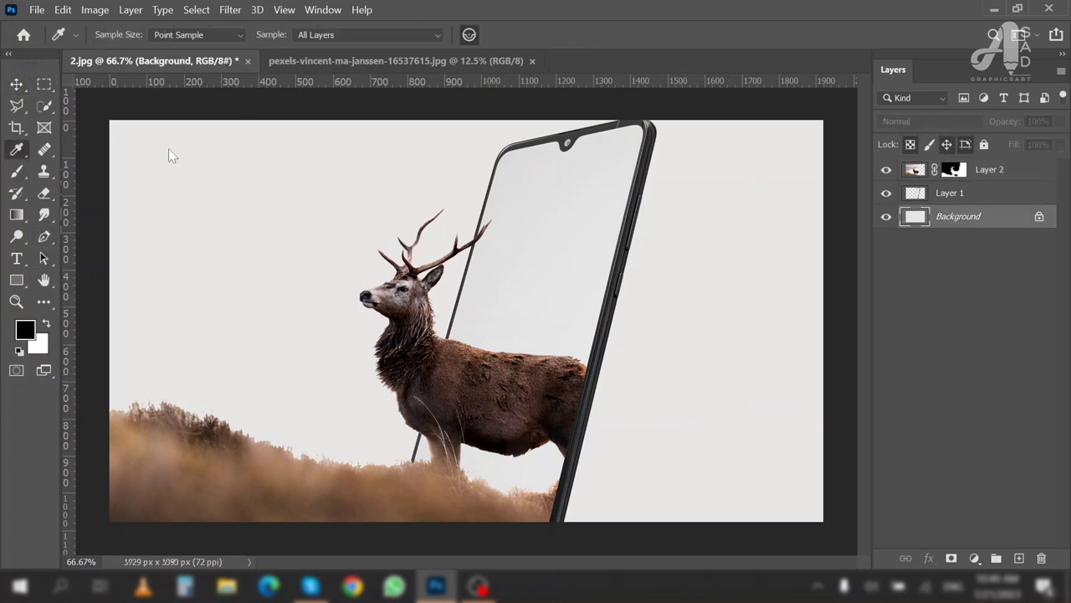
{"action": "left_click", "coordinate": [25, 330]}
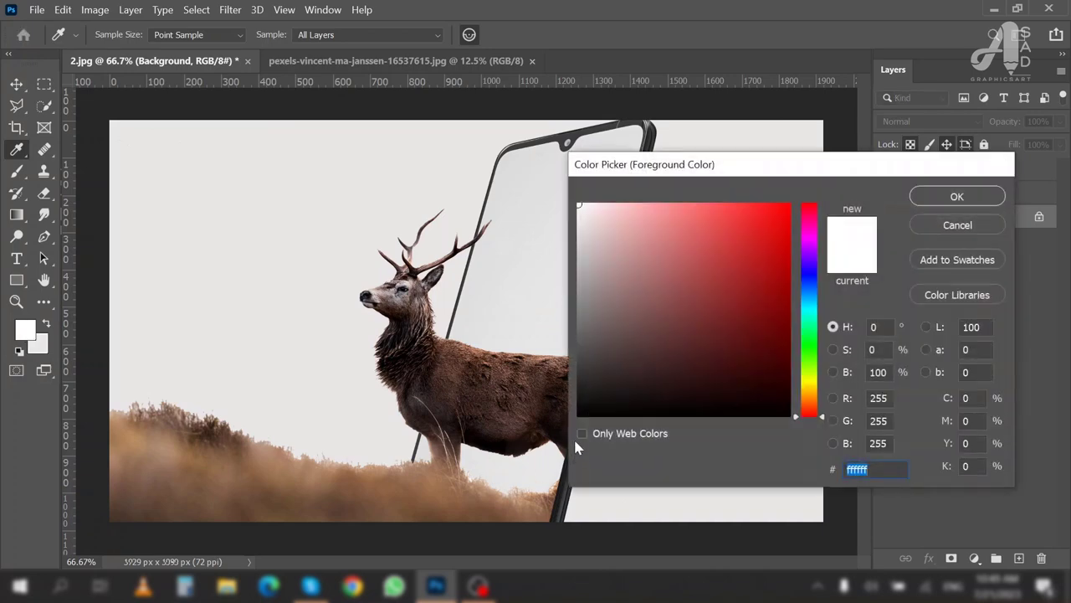
{"action": "key", "text": "Escape"}
{"action": "key", "text": "v"}
{"action": "key", "text": "ctrl+minus"}
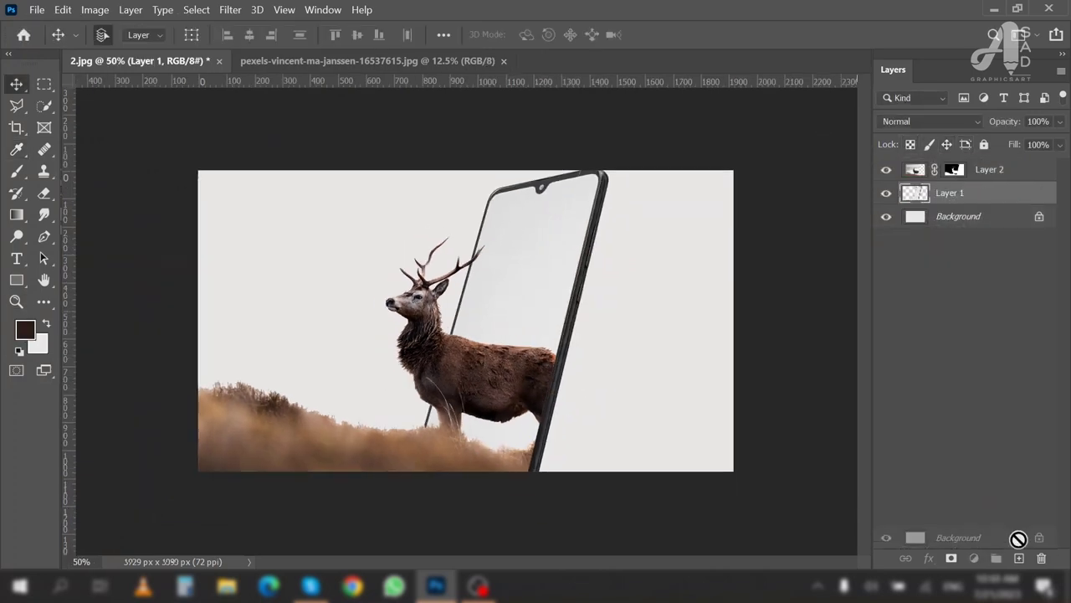
{"action": "left_click_drag", "start_coordinate": [958, 216], "coordinate": [1020, 557]}
Step: Fill Background copy with a diagonal gradient, light on the left to dark brown on the right
{"action": "left_click", "coordinate": [17, 213]}
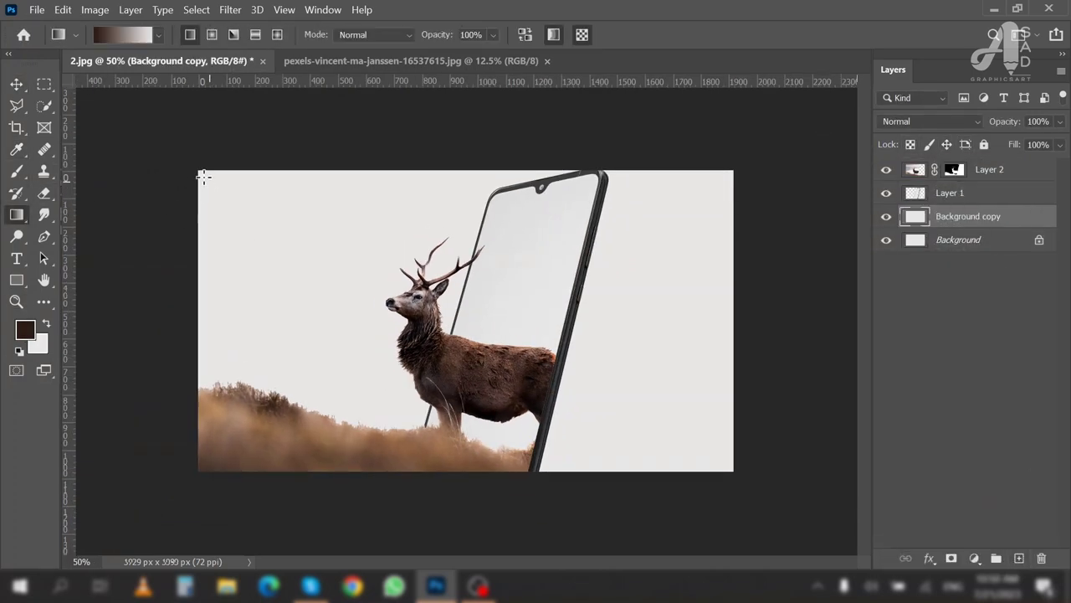
{"action": "left_click_drag", "start_coordinate": [199, 171], "coordinate": [737, 471]}
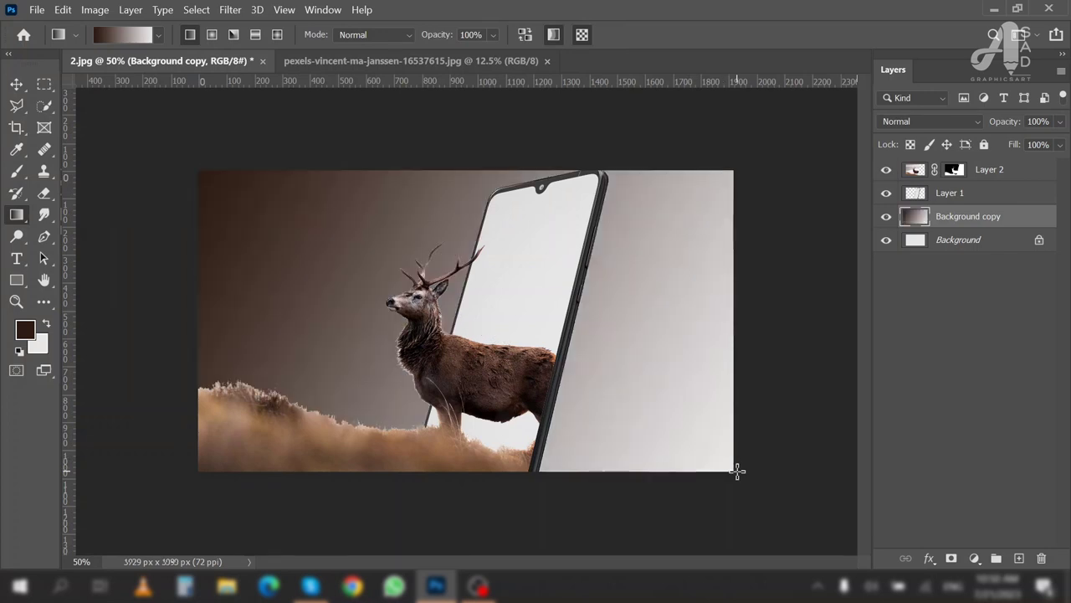
{"action": "left_click_drag", "start_coordinate": [565, 388], "coordinate": [411, 302]}
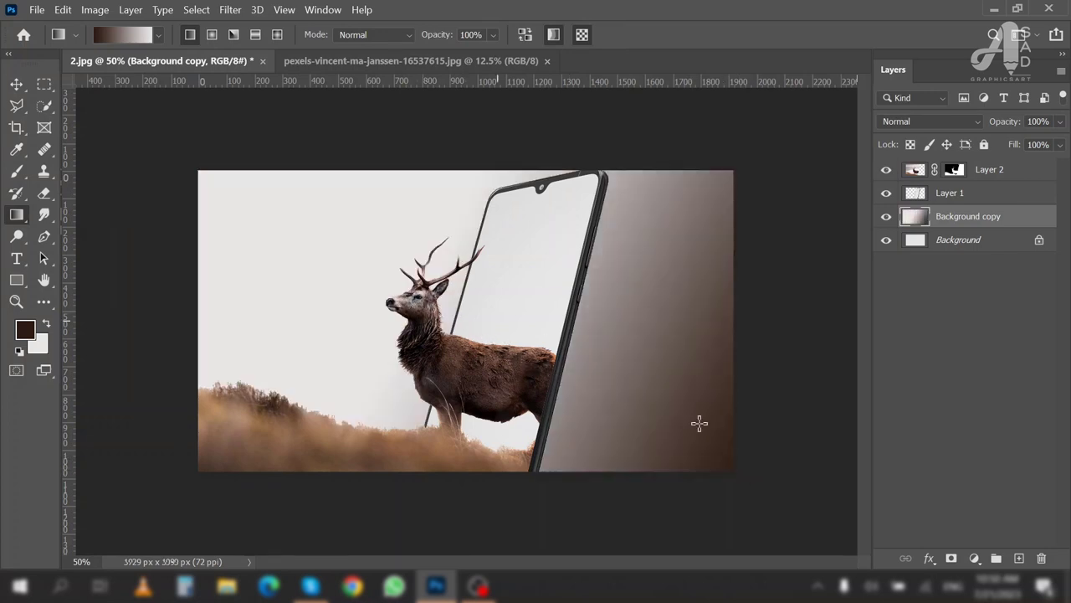
{"action": "left_click_drag", "start_coordinate": [810, 529], "coordinate": [276, 209]}
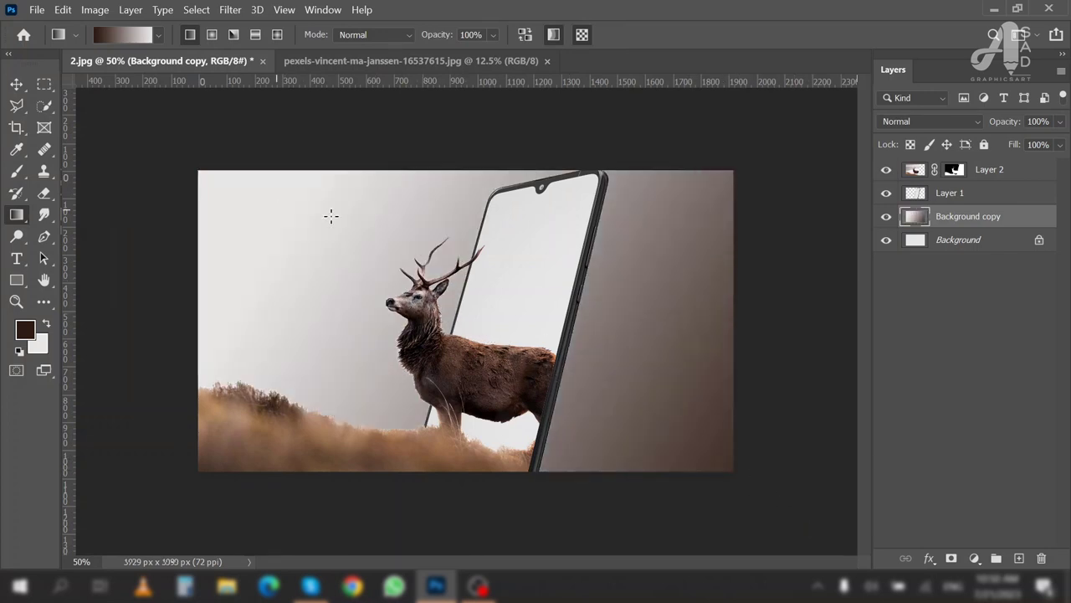
Step: Erase the dark gradient behind the deer and grass with a 300 px Soft Round eraser
{"action": "key", "text": "e"}
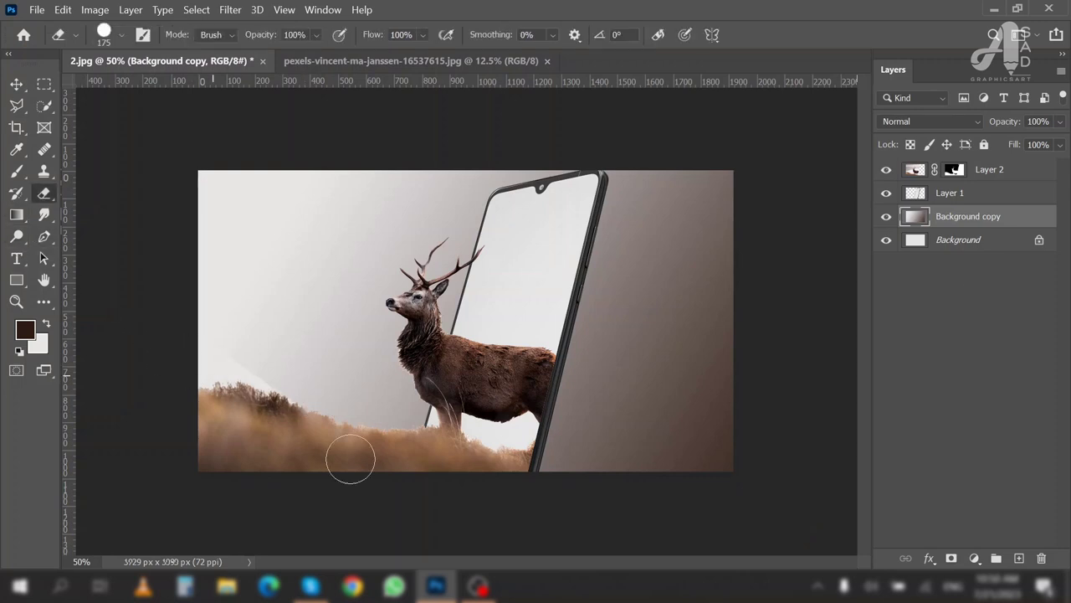
{"action": "right_click", "coordinate": [454, 507]}
{"action": "left_click", "coordinate": [550, 471]}
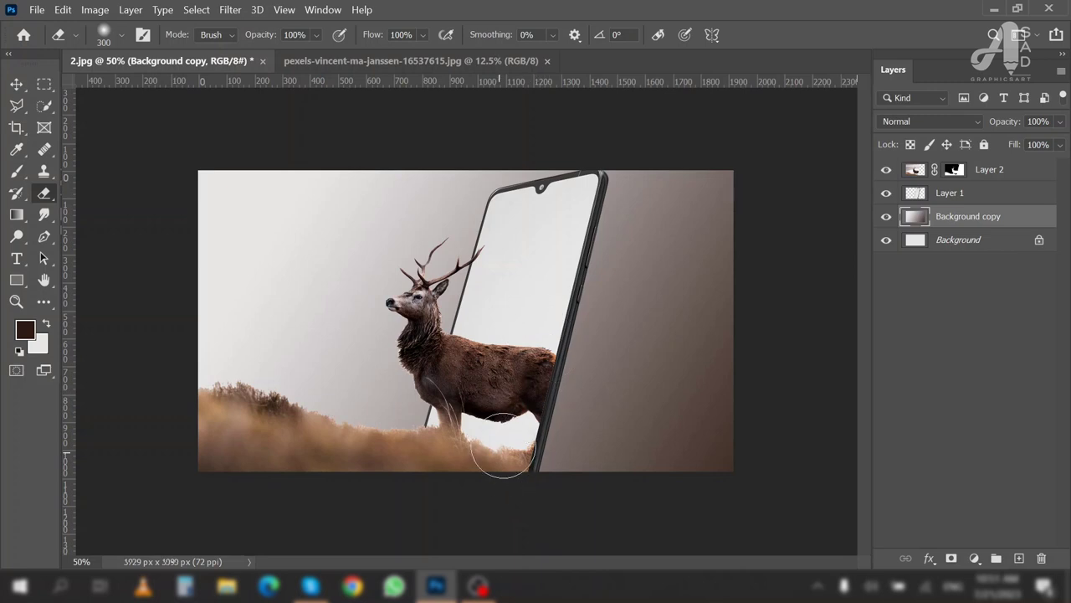
{"action": "left_click_drag", "start_coordinate": [438, 418], "coordinate": [423, 335]}
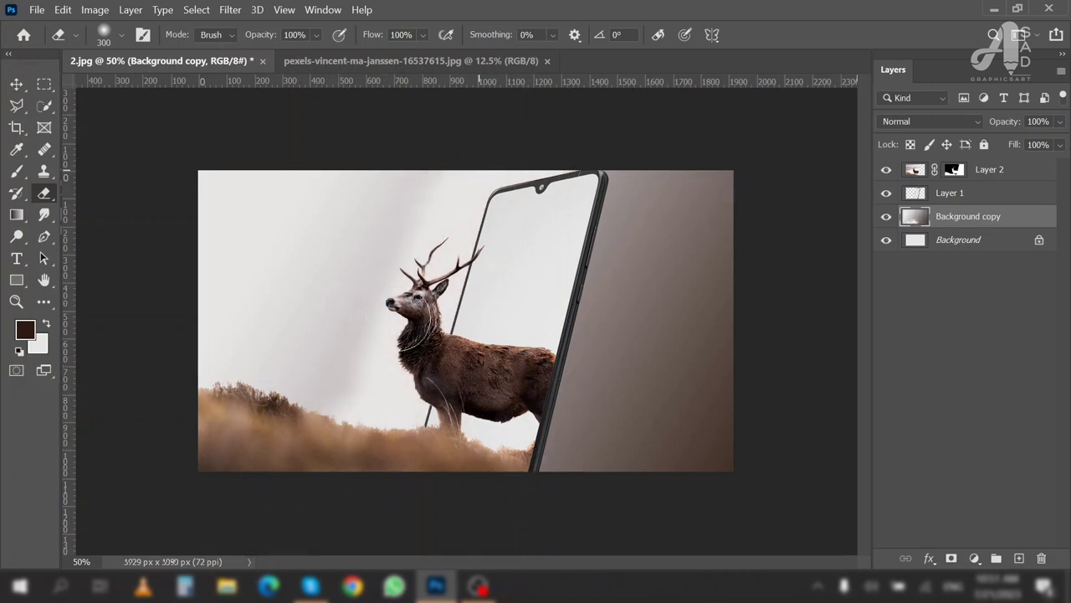
{"action": "left_click_drag", "start_coordinate": [410, 327], "coordinate": [258, 405]}
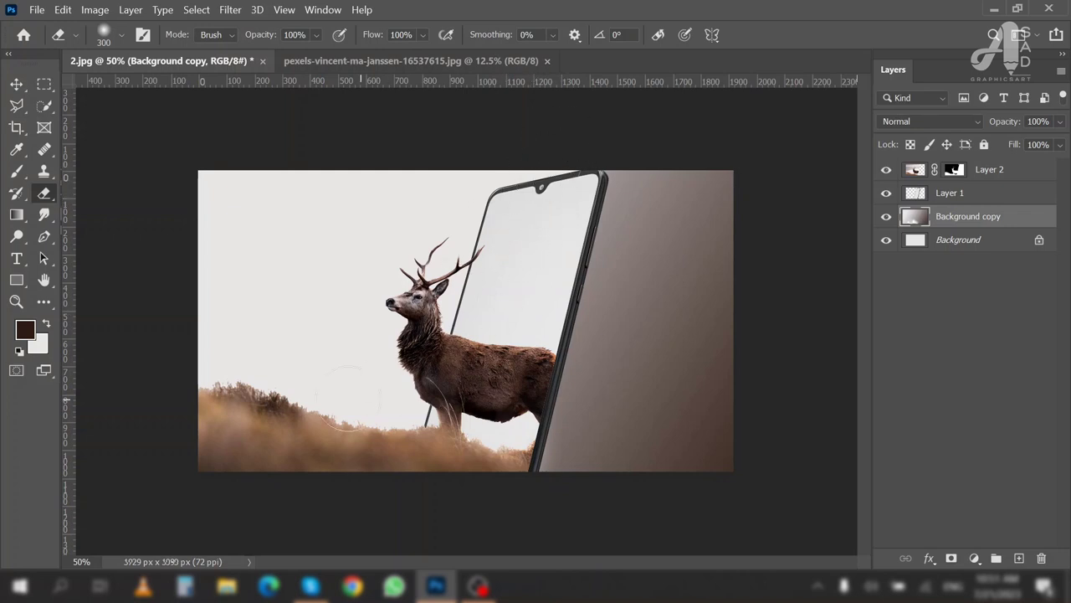
Step: Magic Wand the phone screen on Layer 1, sample the light background, then deselect
{"action": "left_click", "coordinate": [16, 84]}
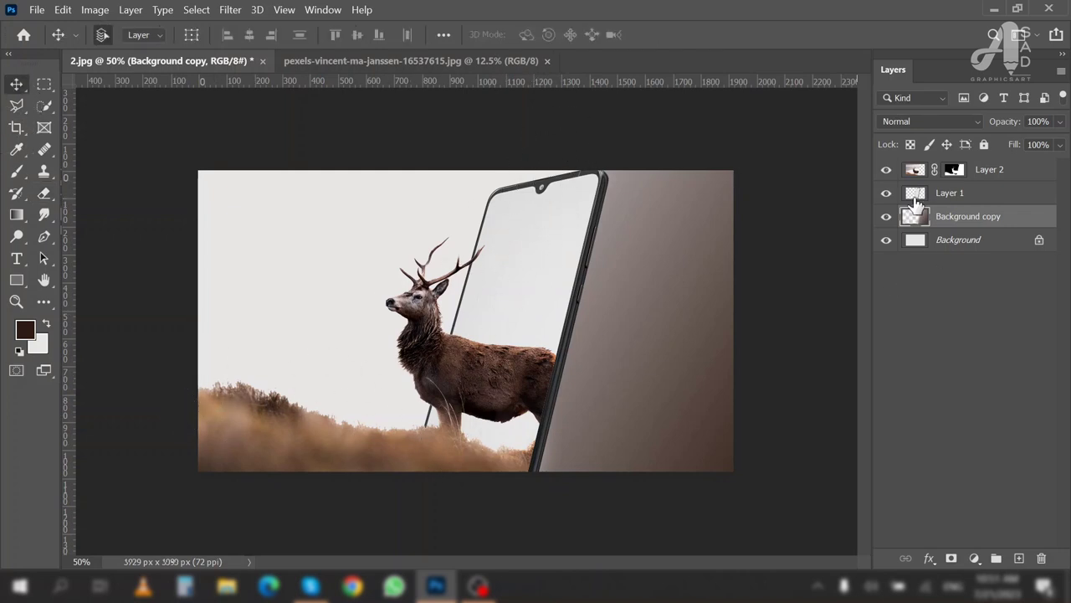
{"action": "left_click", "coordinate": [916, 194]}
{"action": "left_click", "coordinate": [44, 105]}
{"action": "right_click", "coordinate": [44, 105]}
{"action": "left_click", "coordinate": [126, 121]}
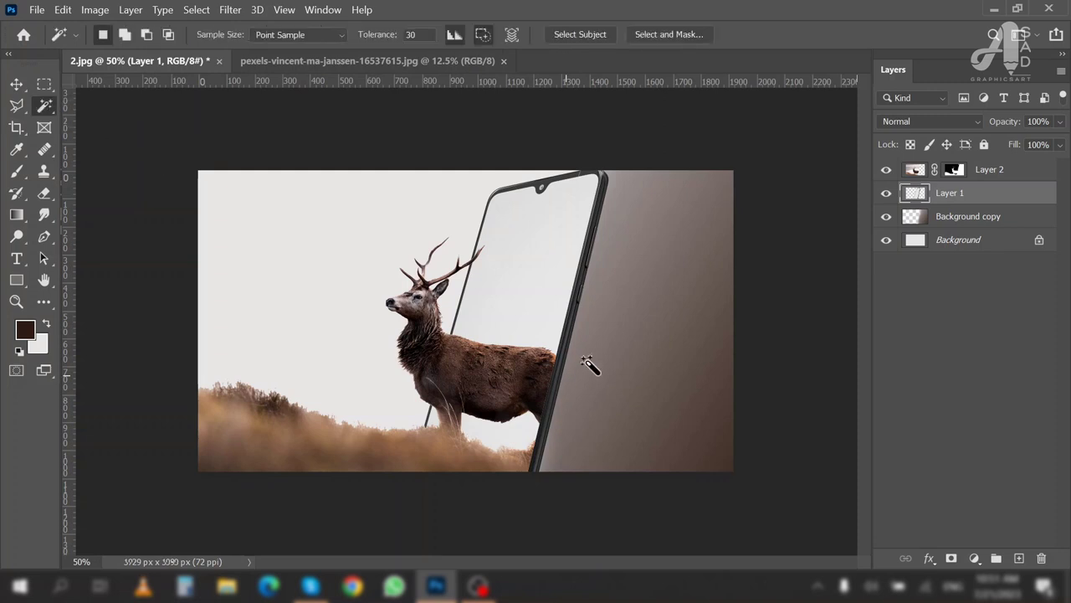
{"action": "left_click", "coordinate": [513, 289]}
{"action": "key", "text": "i"}
{"action": "left_click", "coordinate": [369, 215]}
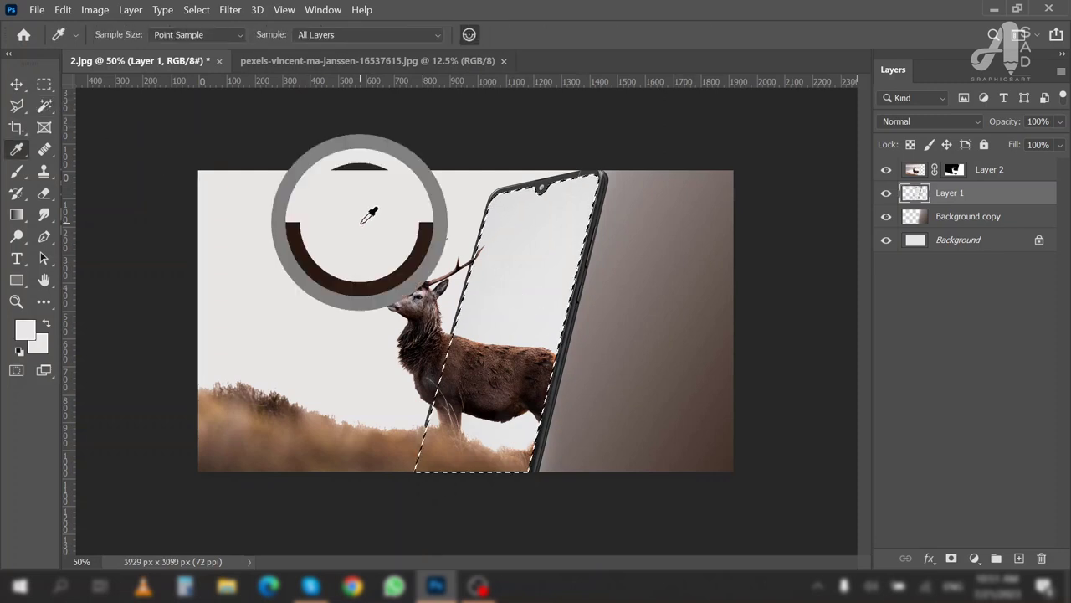
{"action": "key", "text": "ctrl+d"}
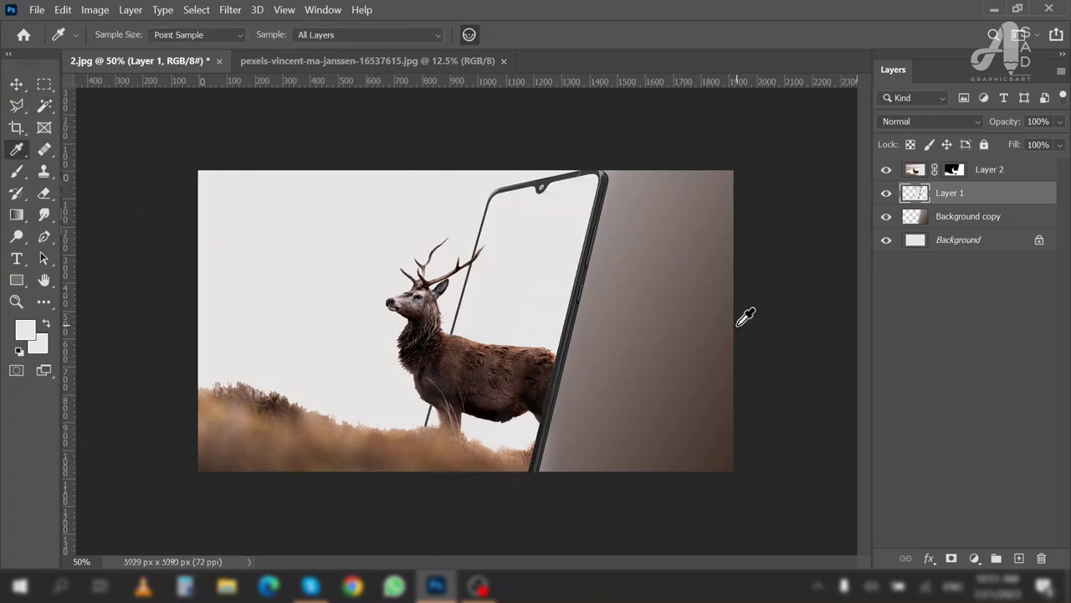
Step: Zoom in to inspect the deer's antlers, legs and grass edges, then zoom back out
{"action": "key", "text": "z"}
{"action": "left_click", "coordinate": [472, 242]}
{"action": "left_click", "coordinate": [524, 256]}
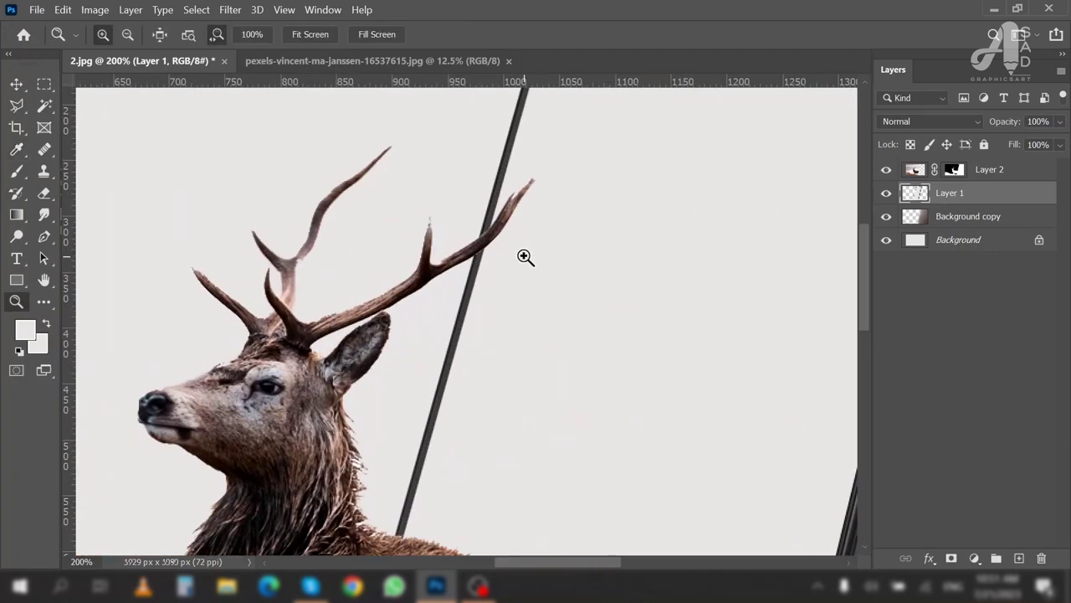
{"action": "left_click", "coordinate": [522, 256], "text": "alt"}
{"action": "left_click", "coordinate": [492, 296], "text": "alt"}
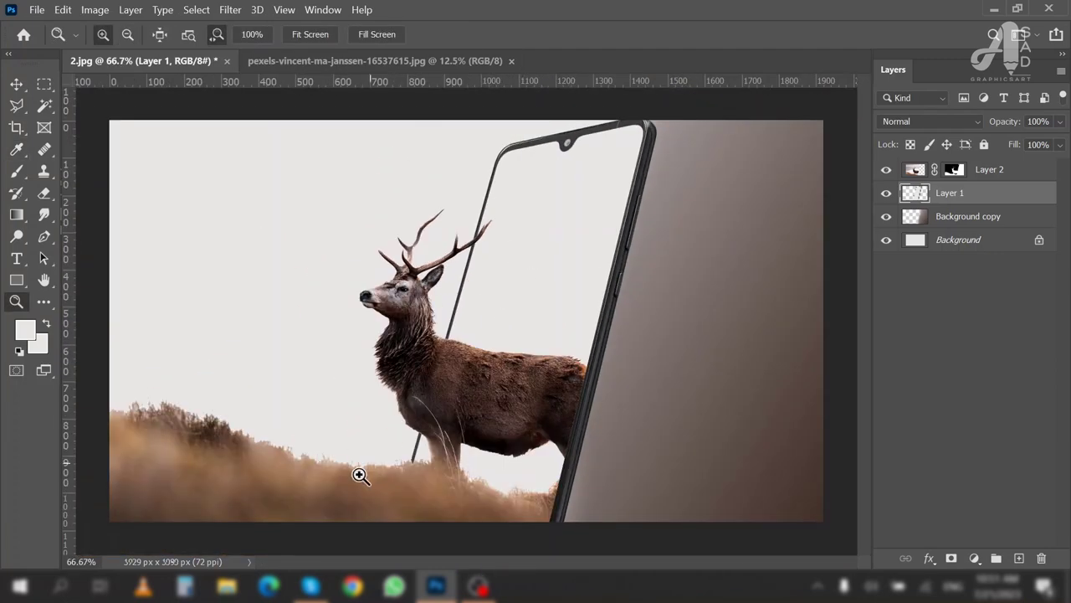
{"action": "left_click", "coordinate": [342, 485]}
{"action": "left_click_drag", "start_coordinate": [337, 478], "coordinate": [463, 462]}
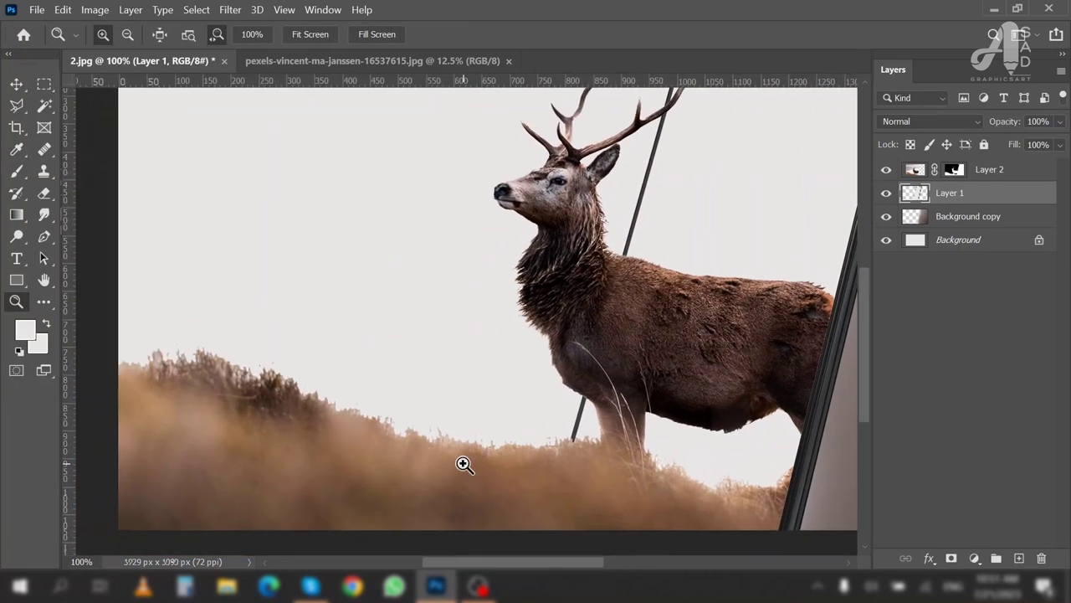
{"action": "left_click", "coordinate": [559, 354], "text": "alt"}
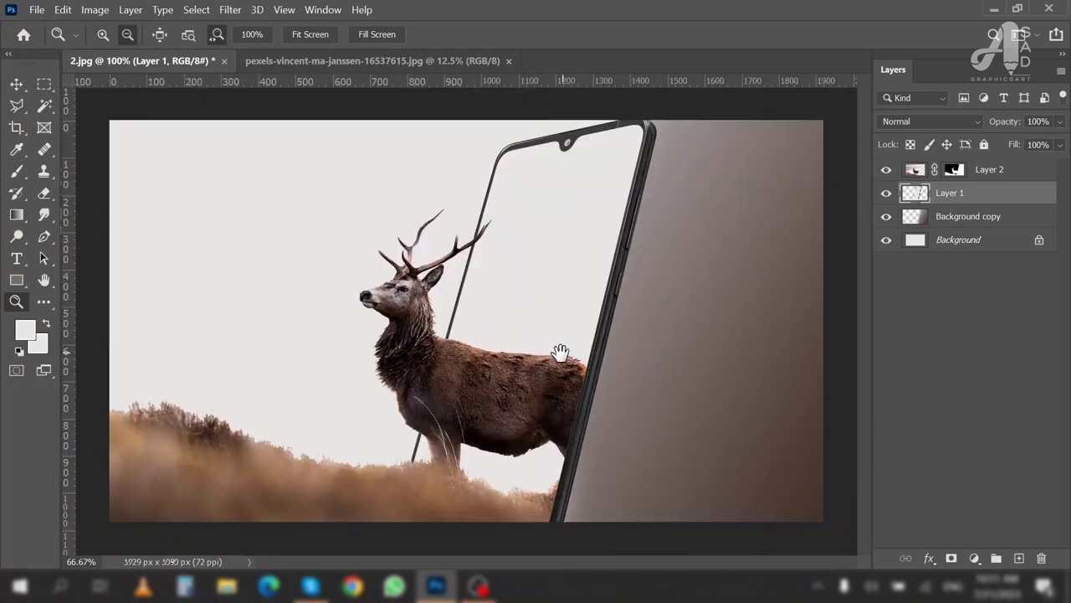
{"action": "left_click", "coordinate": [490, 378], "text": "alt"}
{"action": "left_click", "coordinate": [291, 494]}
{"action": "left_click", "coordinate": [291, 494]}
{"action": "left_click", "coordinate": [290, 494]}
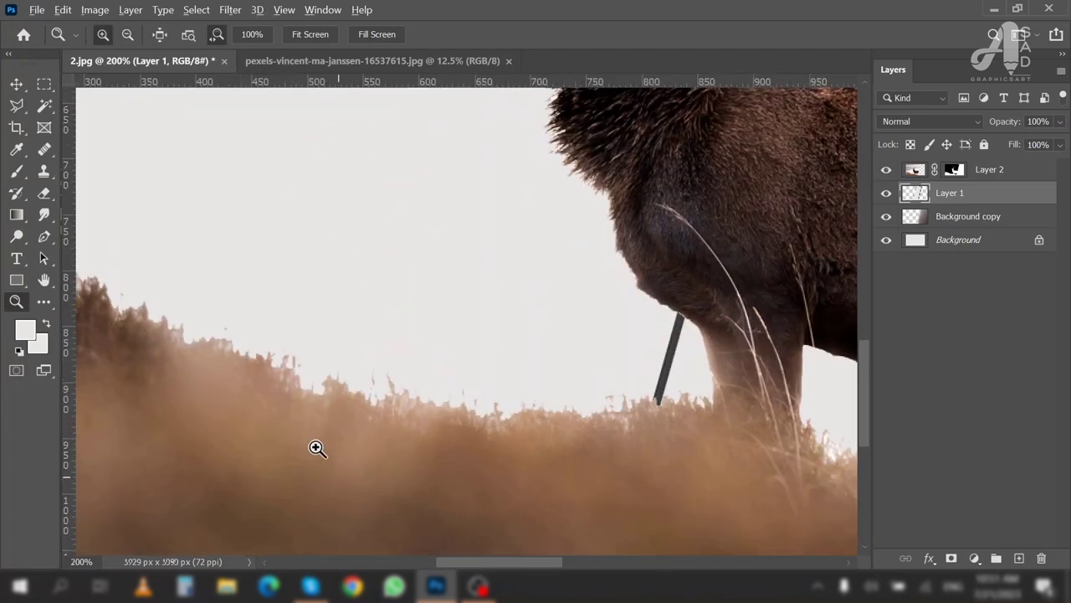
Step: Sample a warm beige from the grass edge near the stag as the foreground colour
{"action": "left_click", "coordinate": [18, 174]}
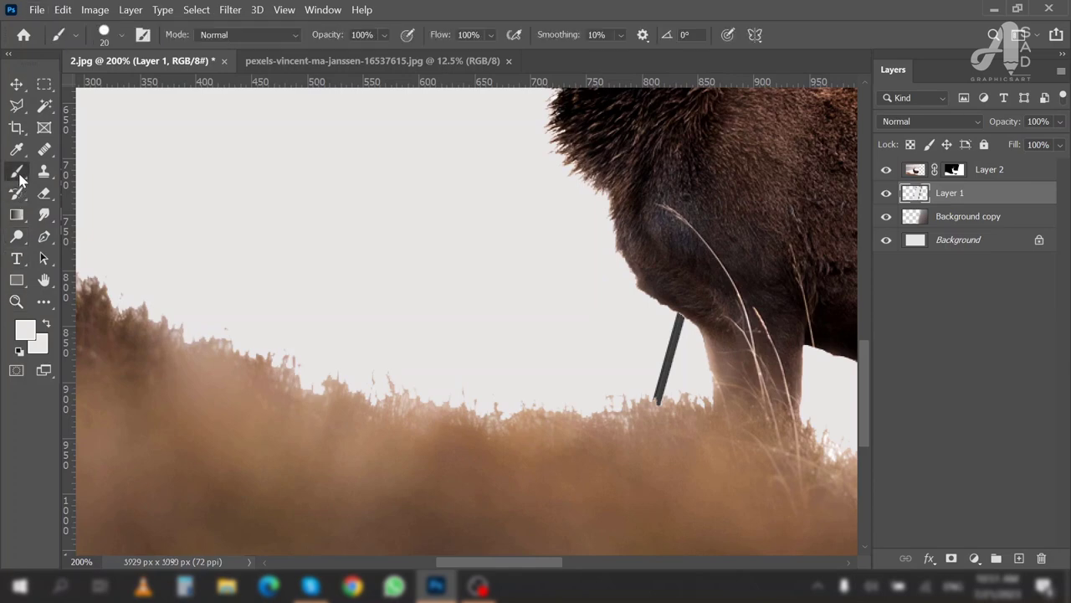
{"action": "left_click", "coordinate": [18, 159]}
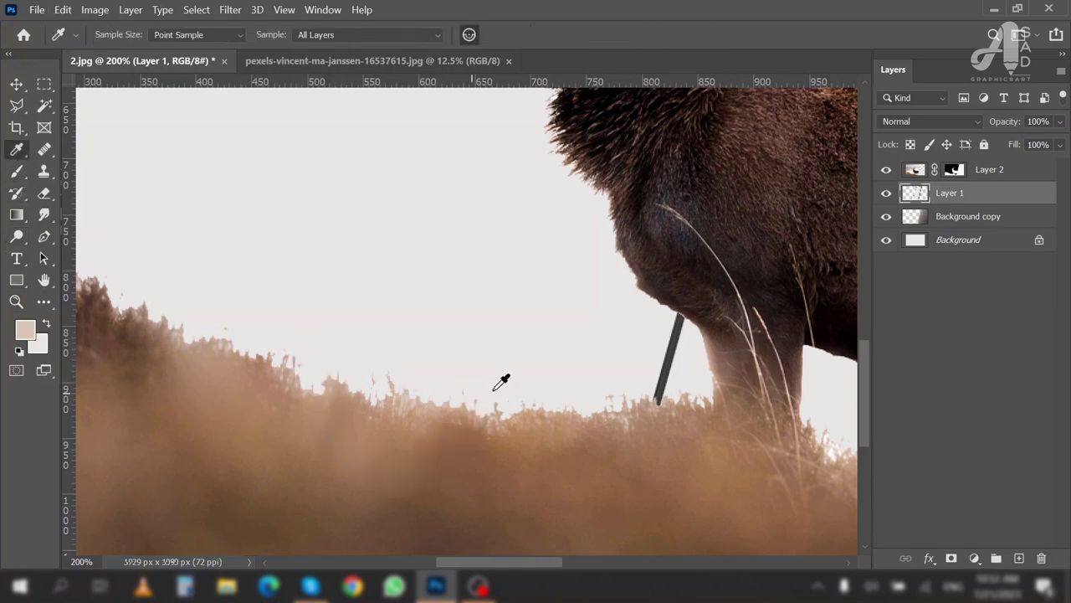
{"action": "key", "text": "z"}
{"action": "left_click", "coordinate": [499, 351], "text": "alt"}
{"action": "left_click", "coordinate": [490, 352], "text": "alt"}
Step: Fill the Background copy layer with a diagonal beige-to-white linear gradient
{"action": "key", "text": "v"}
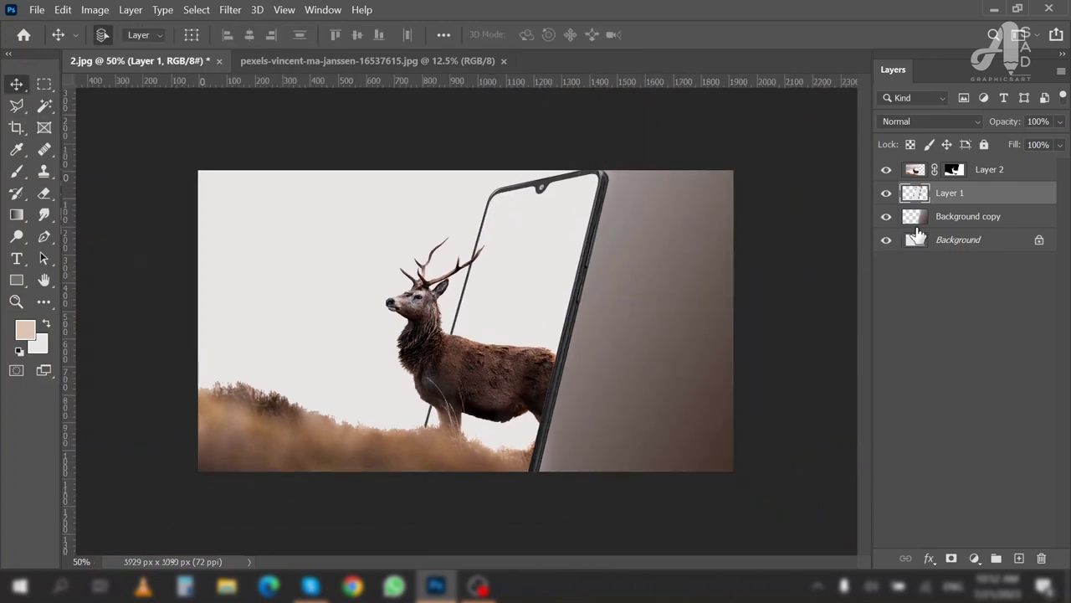
{"action": "left_click", "coordinate": [916, 219]}
{"action": "key", "text": "g"}
{"action": "left_click_drag", "start_coordinate": [179, 156], "coordinate": [712, 474]}
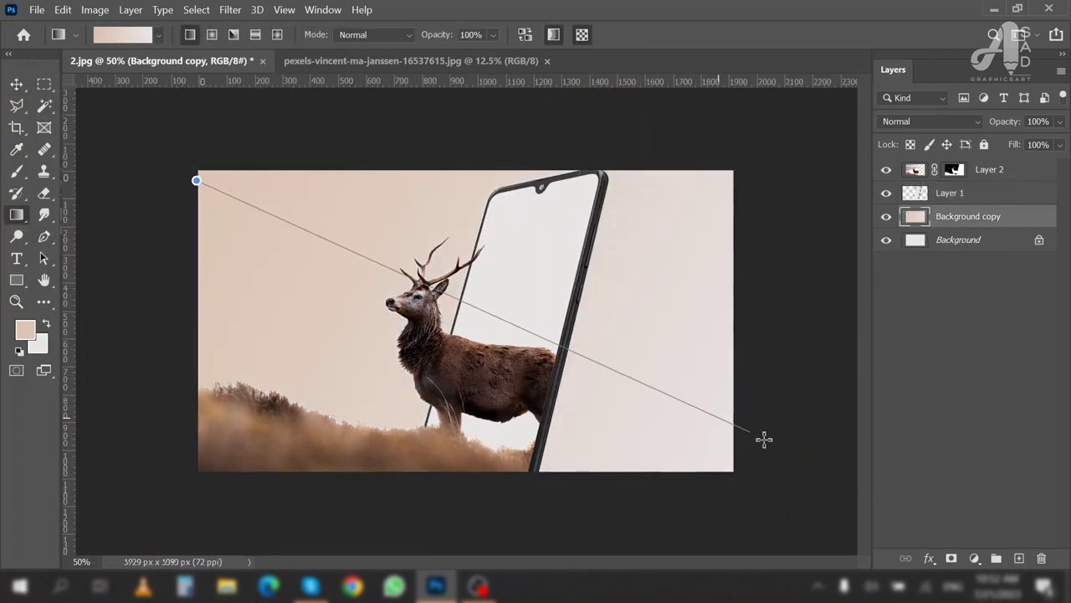
{"action": "left_click_drag", "start_coordinate": [196, 180], "coordinate": [851, 483]}
{"action": "left_click_drag", "start_coordinate": [306, 299], "coordinate": [818, 550]}
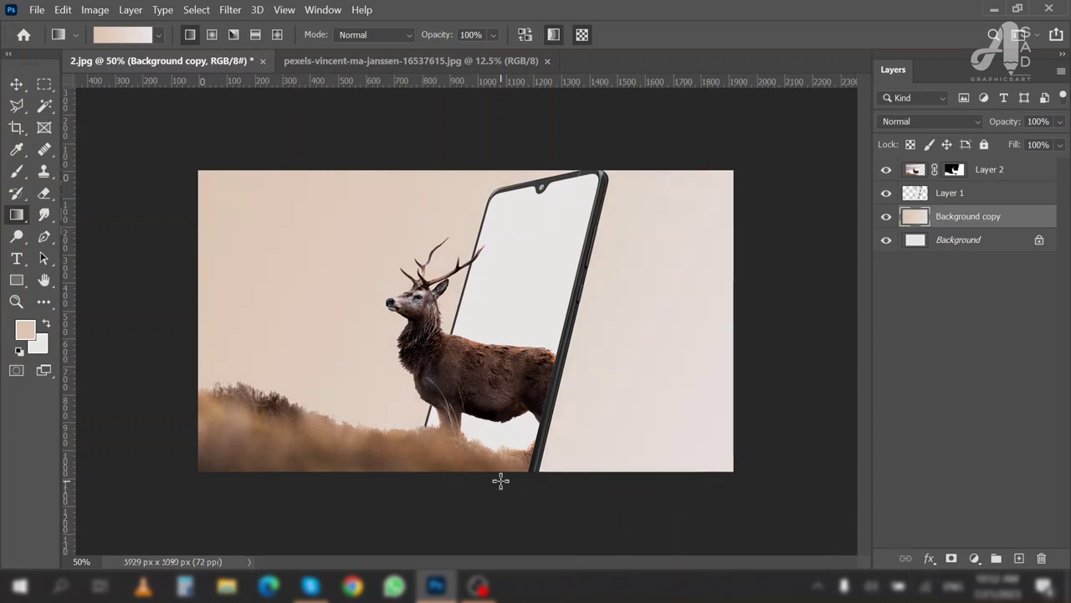
Step: Zoom out to 50% and redraw the beige-to-white gradient from top-left to bottom-right
{"action": "key", "text": "z"}
{"action": "left_click", "coordinate": [433, 447]}
{"action": "left_click", "coordinate": [433, 447], "text": "alt"}
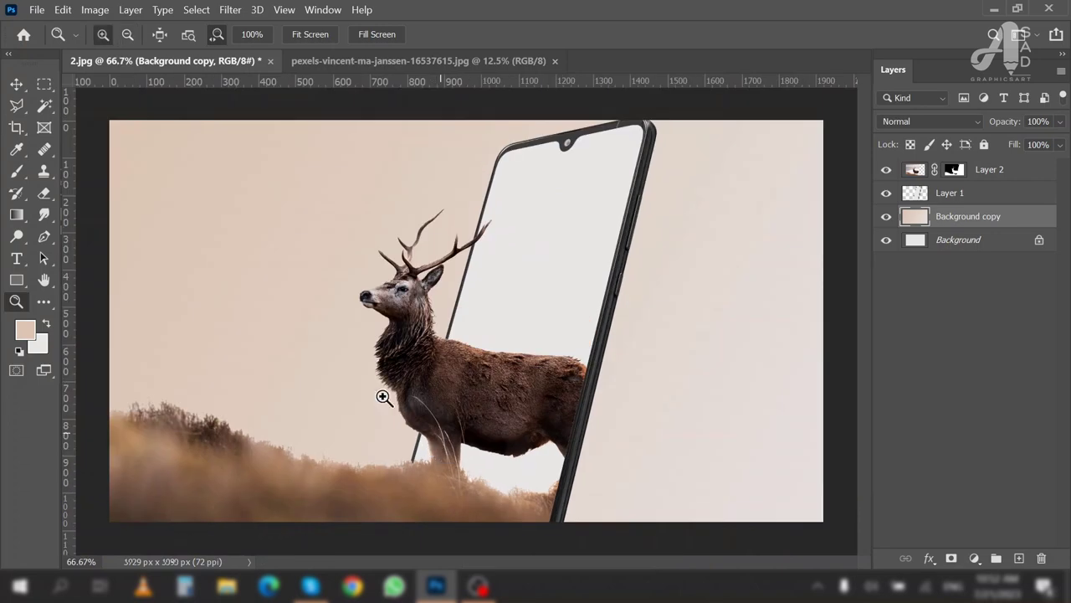
{"action": "key", "text": "v"}
{"action": "key", "text": "z"}
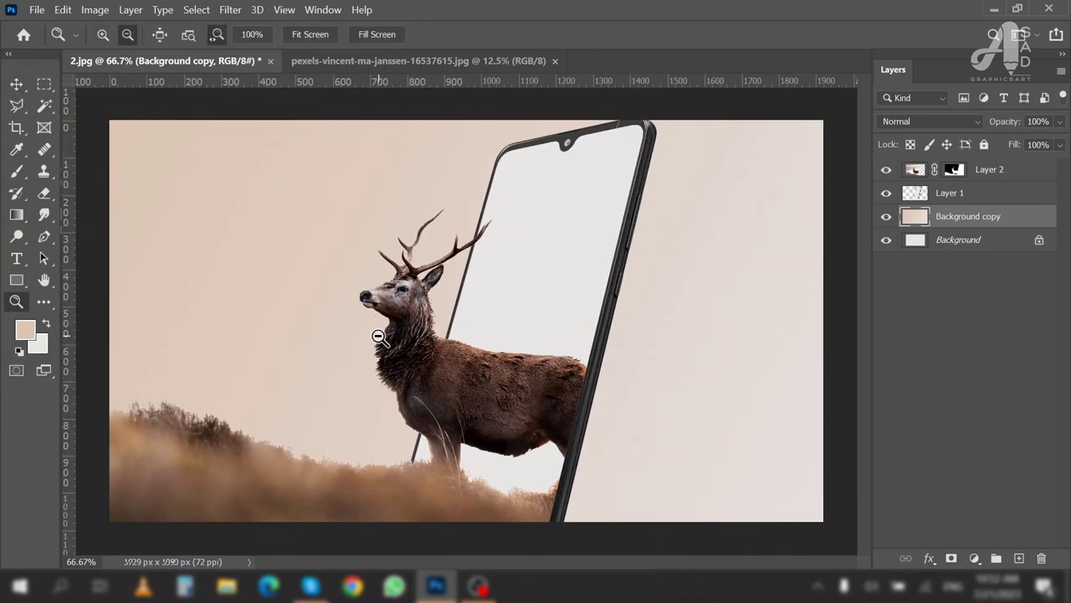
{"action": "left_click", "coordinate": [447, 352], "text": "alt"}
{"action": "key", "text": "v"}
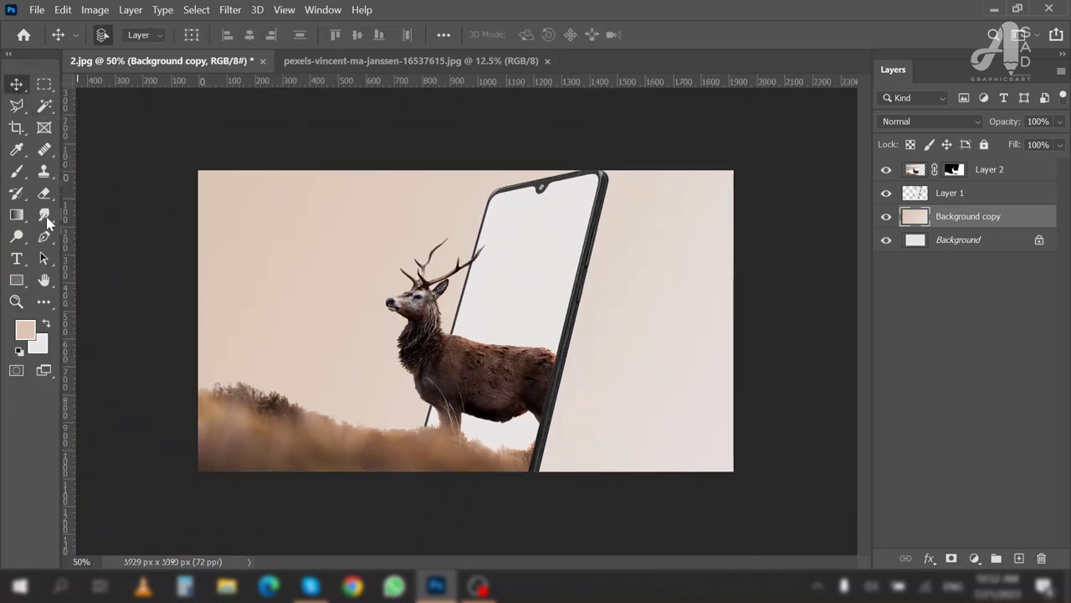
{"action": "key", "text": "g"}
{"action": "left_click_drag", "start_coordinate": [791, 493], "coordinate": [206, 233]}
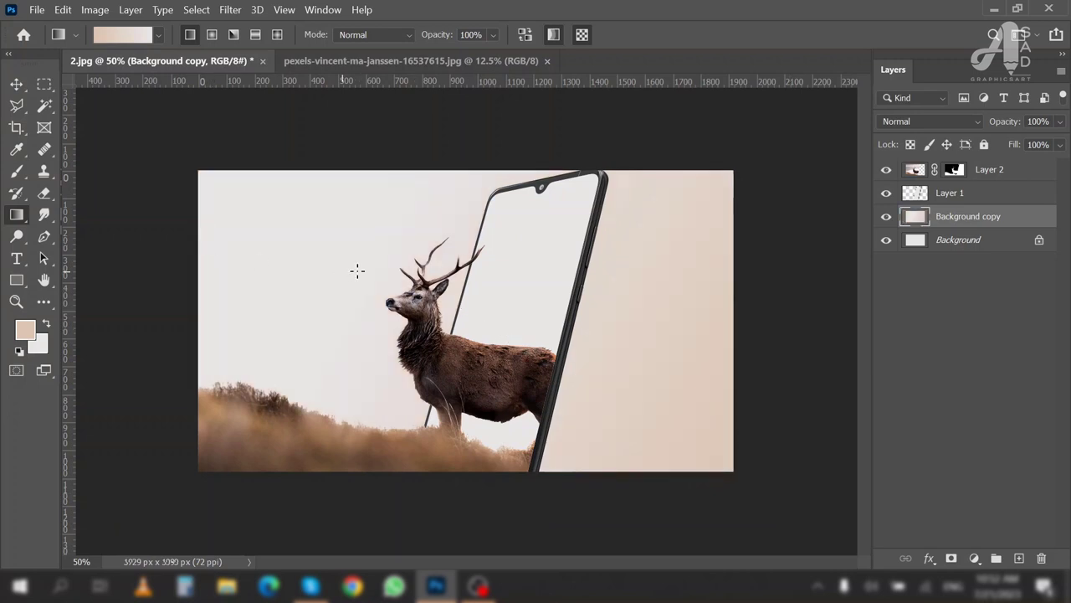
{"action": "left_click_drag", "start_coordinate": [199, 173], "coordinate": [733, 472]}
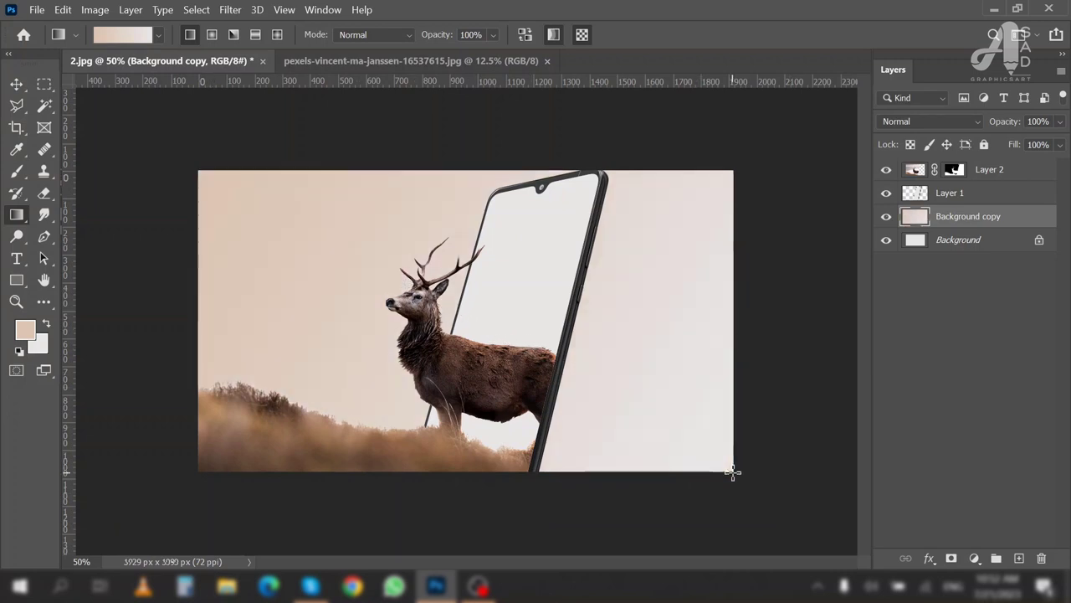
Step: Select the phone's layer from the layers listed under the screen area
{"action": "key", "text": "v"}
{"action": "right_click", "coordinate": [512, 281]}
{"action": "left_click", "coordinate": [527, 289]}
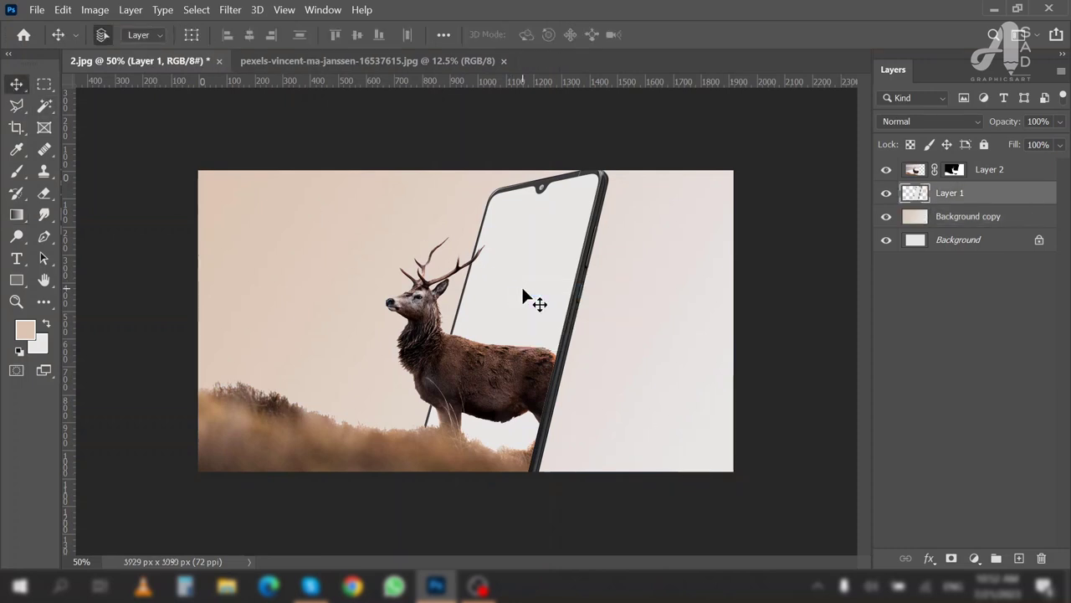
Step: Delete the white phone screen on Layer 1 with Magic Wand, then select Background copy
{"action": "key", "text": "i"}
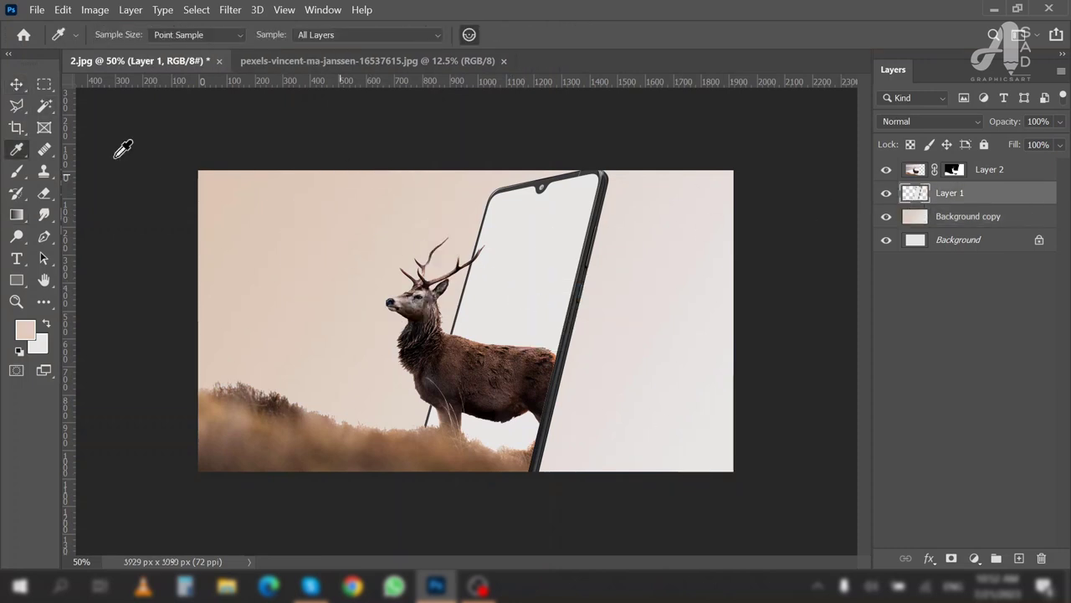
{"action": "key", "text": "w"}
{"action": "left_click", "coordinate": [526, 285]}
{"action": "key", "text": "Delete"}
{"action": "key", "text": "ctrl+d"}
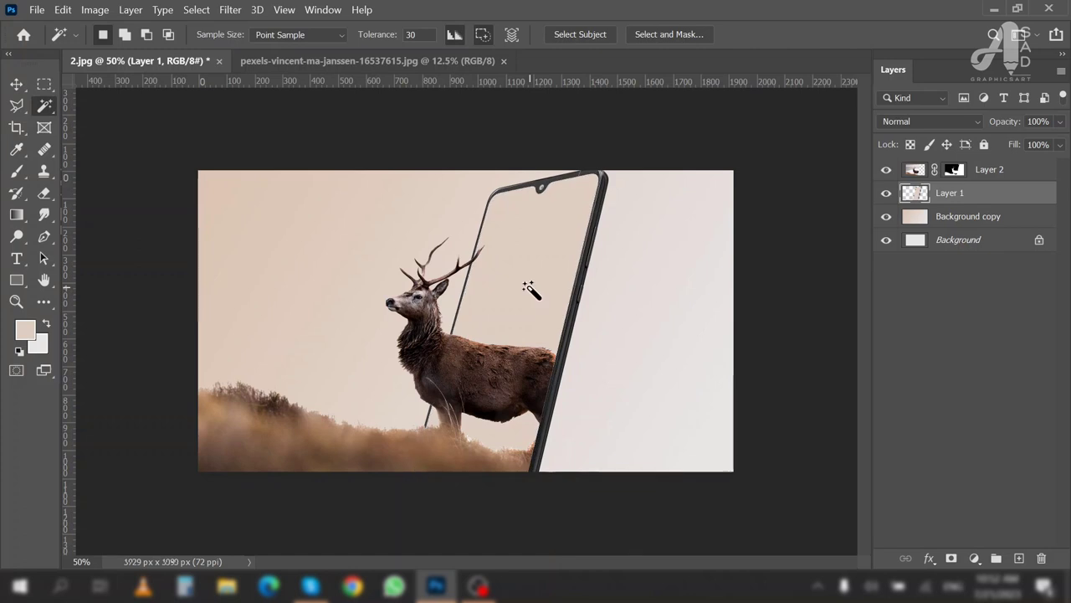
{"action": "key", "text": "v"}
{"action": "right_click", "coordinate": [708, 436]}
{"action": "left_click", "coordinate": [754, 443]}
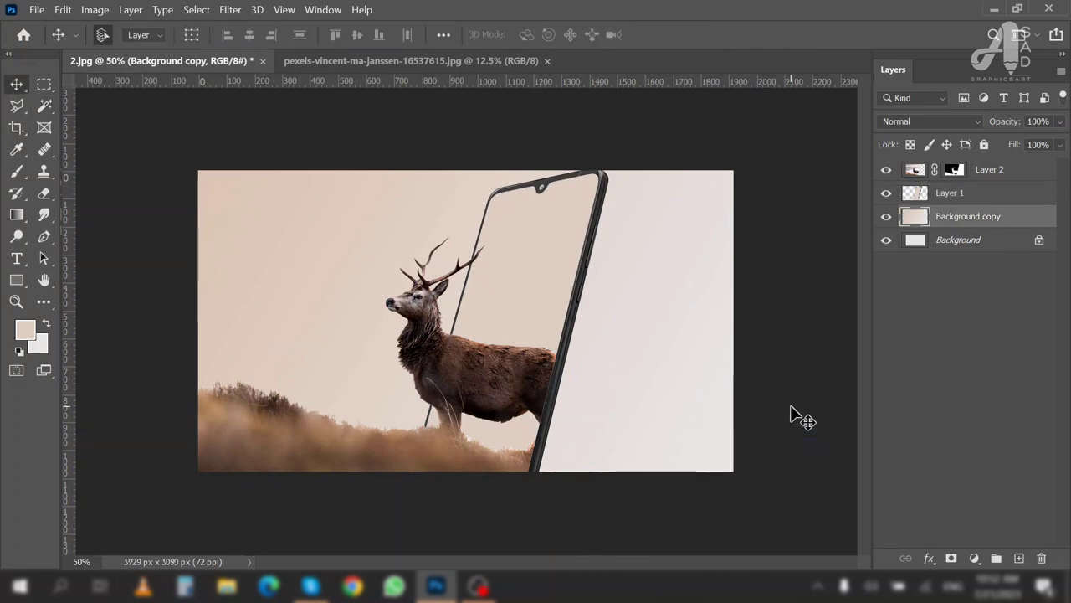
Step: Outline the backdrop area right of the phone's edge with the Polygonal Lasso
{"action": "left_click", "coordinate": [18, 107]}
{"action": "left_click", "coordinate": [597, 155]}
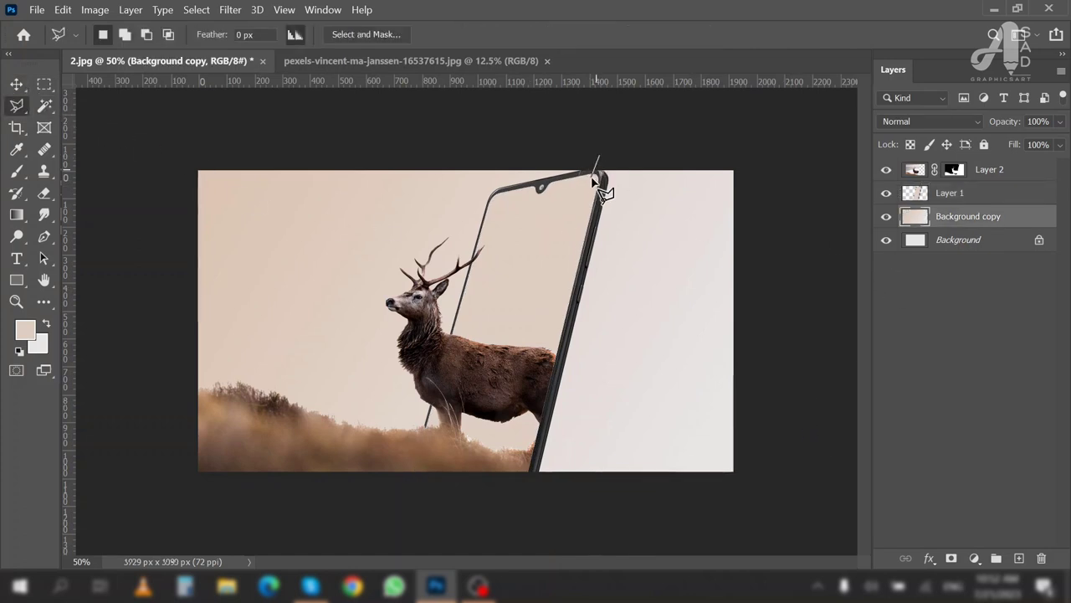
{"action": "left_click", "coordinate": [495, 489]}
{"action": "left_click", "coordinate": [805, 490]}
{"action": "left_click", "coordinate": [764, 147]}
{"action": "left_click", "coordinate": [598, 156]}
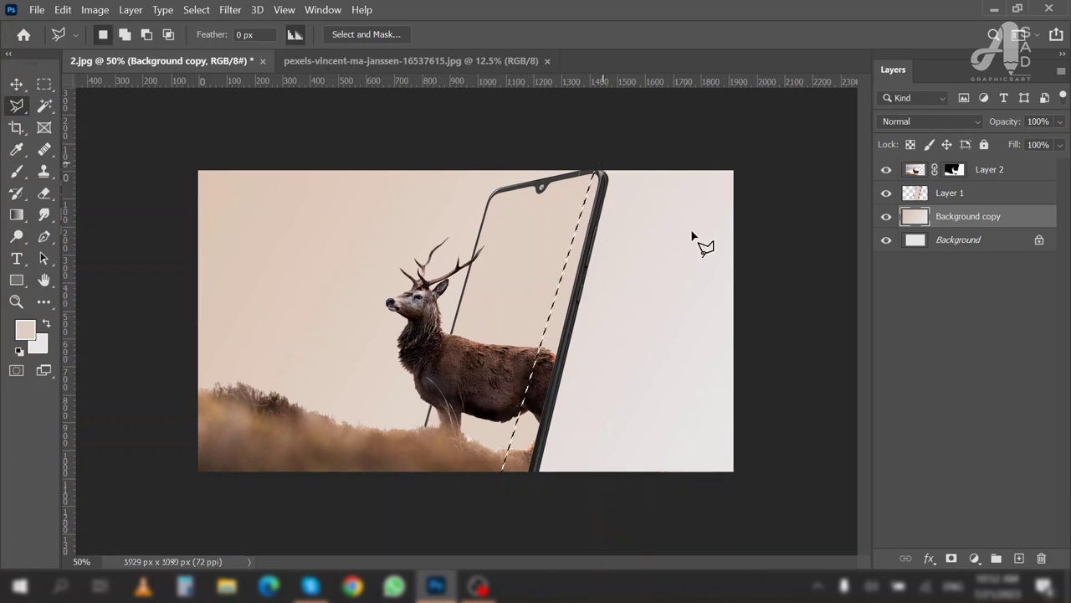
Step: Try a Curves brightening, reset it, and copy the selection to a new layer via Layer Via Copy
{"action": "key", "text": "ctrl+m"}
{"action": "left_click_drag", "start_coordinate": [578, 57], "coordinate": [1016, 57]}
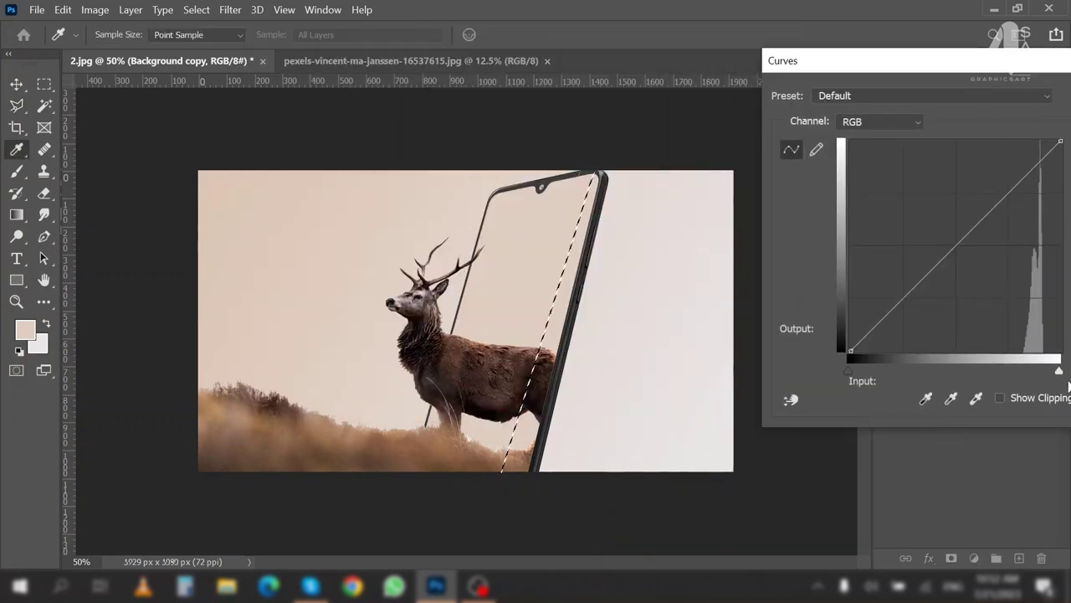
{"action": "mouse_move", "coordinate": [1059, 371]}
{"action": "left_mouse_down"}
{"action": "mouse_move", "coordinate": [899, 374]}
{"action": "mouse_move", "coordinate": [1058, 374]}
{"action": "left_mouse_up"}
{"action": "left_click_drag", "start_coordinate": [966, 60], "coordinate": [363, 92]}
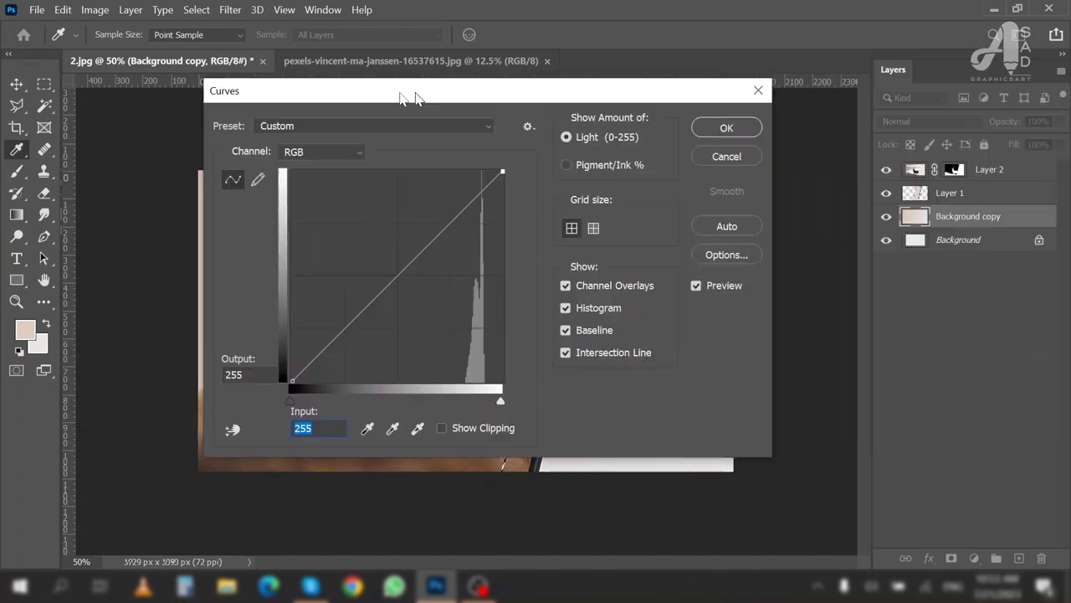
{"action": "left_click", "coordinate": [682, 131]}
{"action": "right_click", "coordinate": [548, 318]}
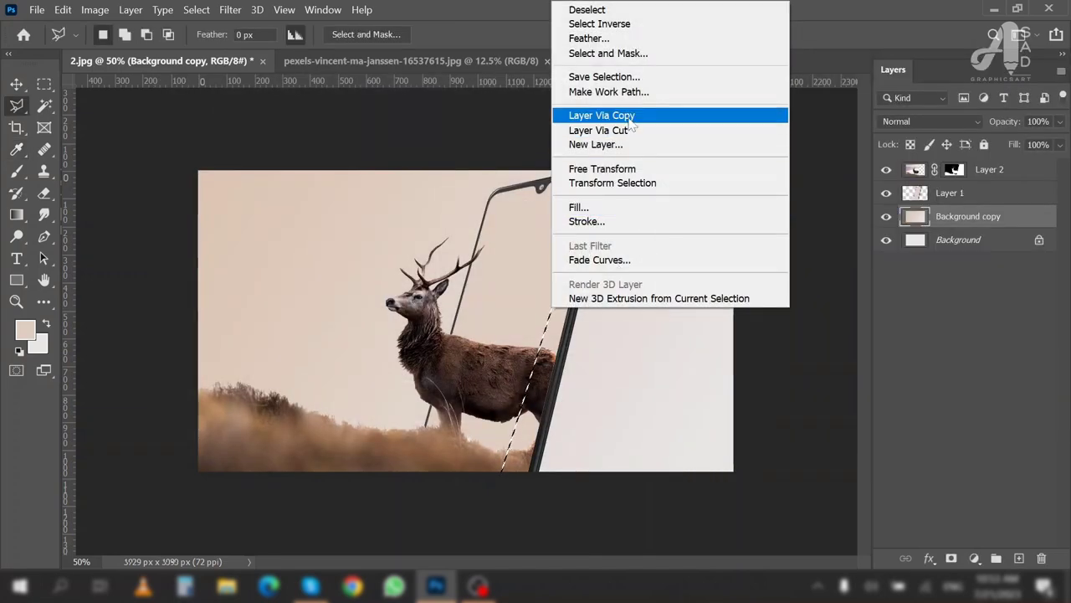
{"action": "left_click", "coordinate": [619, 110]}
Step: Lock Layer 3's transparent pixels and choose a blue gradient preset
{"action": "key", "text": "v"}
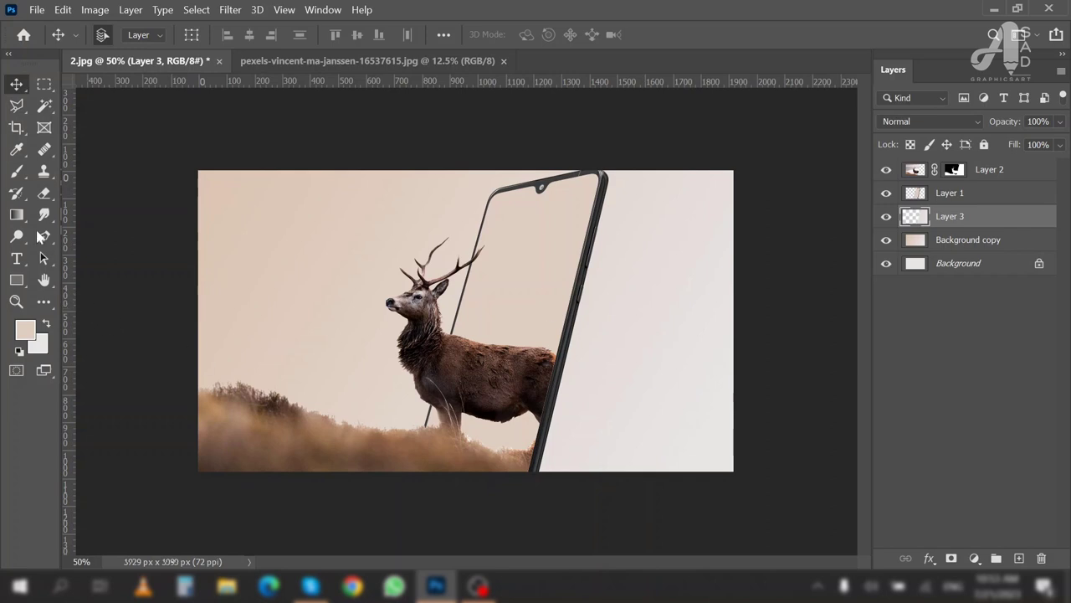
{"action": "key", "text": "g"}
{"action": "left_click", "coordinate": [910, 144]}
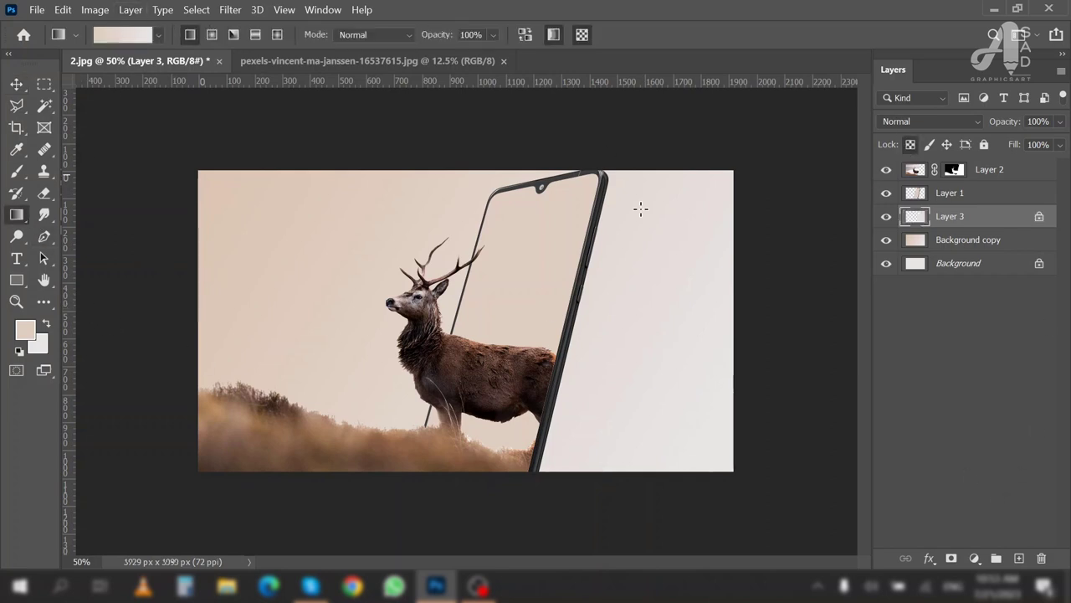
{"action": "left_click", "coordinate": [159, 34]}
{"action": "double_click", "coordinate": [49, 142]}
Step: Draw a light-blue linear gradient over the phone side, redrawing until deeper blue at top
{"action": "left_click_drag", "start_coordinate": [191, 162], "coordinate": [688, 436]}
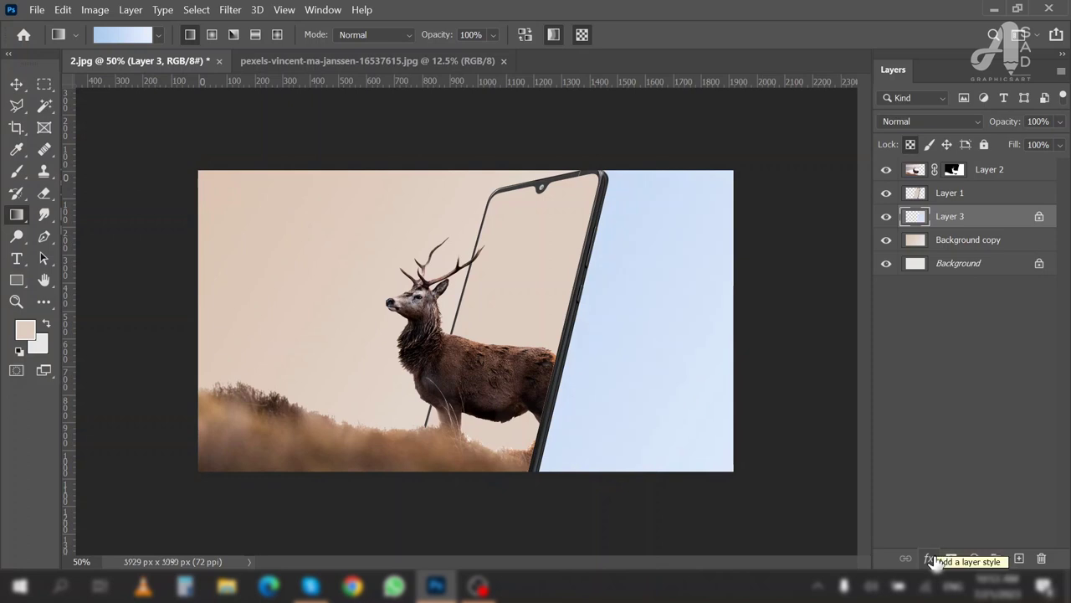
{"action": "left_click_drag", "start_coordinate": [536, 240], "coordinate": [801, 510]}
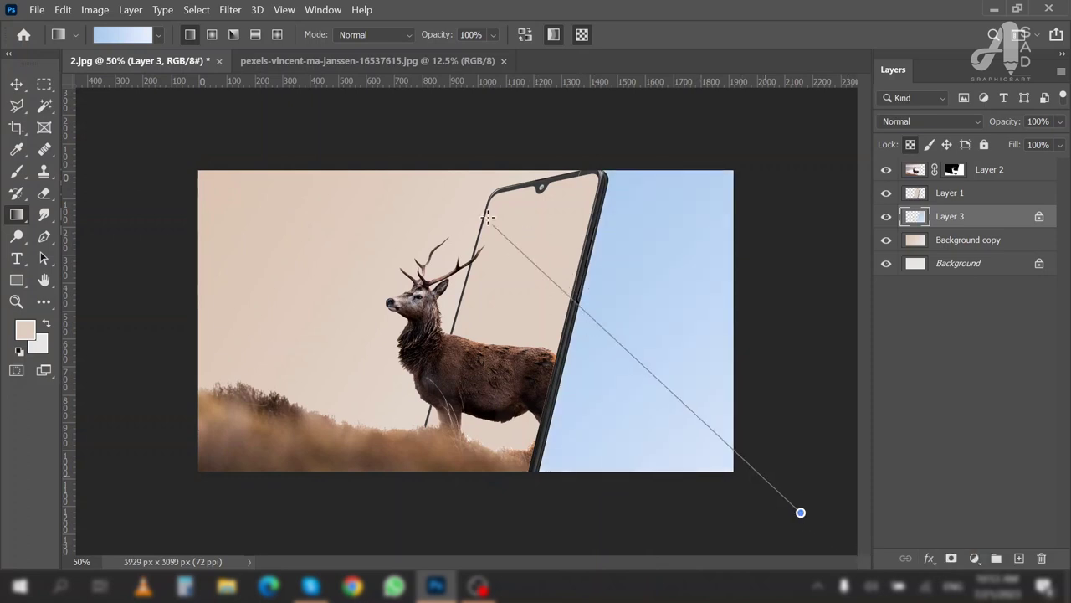
{"action": "left_click_drag", "start_coordinate": [644, 166], "coordinate": [680, 529]}
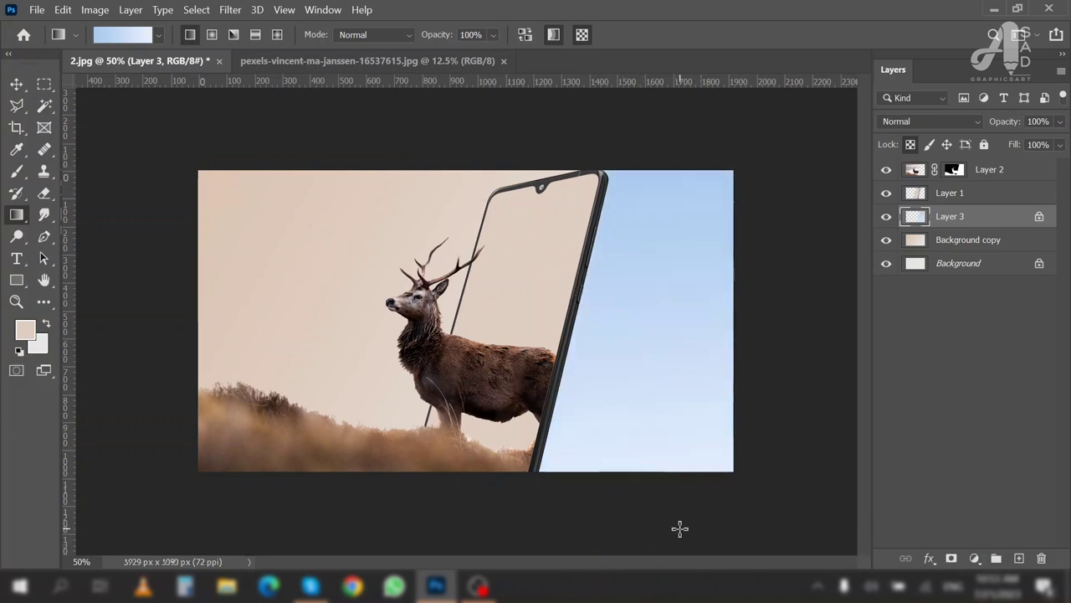
{"action": "left_click_drag", "start_coordinate": [683, 490], "coordinate": [691, 163]}
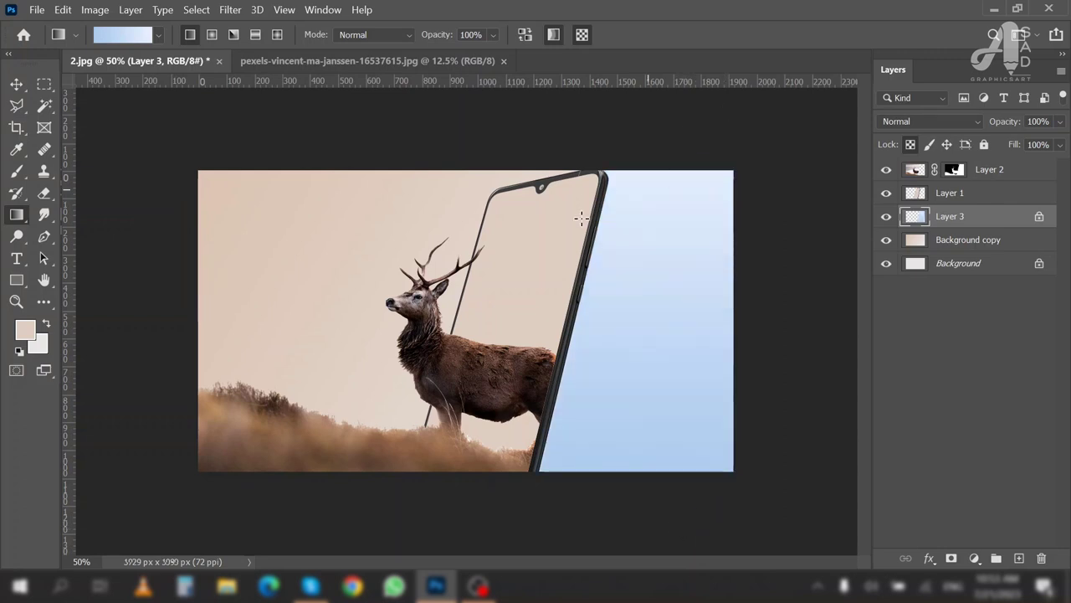
{"action": "left_click_drag", "start_coordinate": [581, 219], "coordinate": [878, 552]}
{"action": "left_click", "coordinate": [17, 85]}
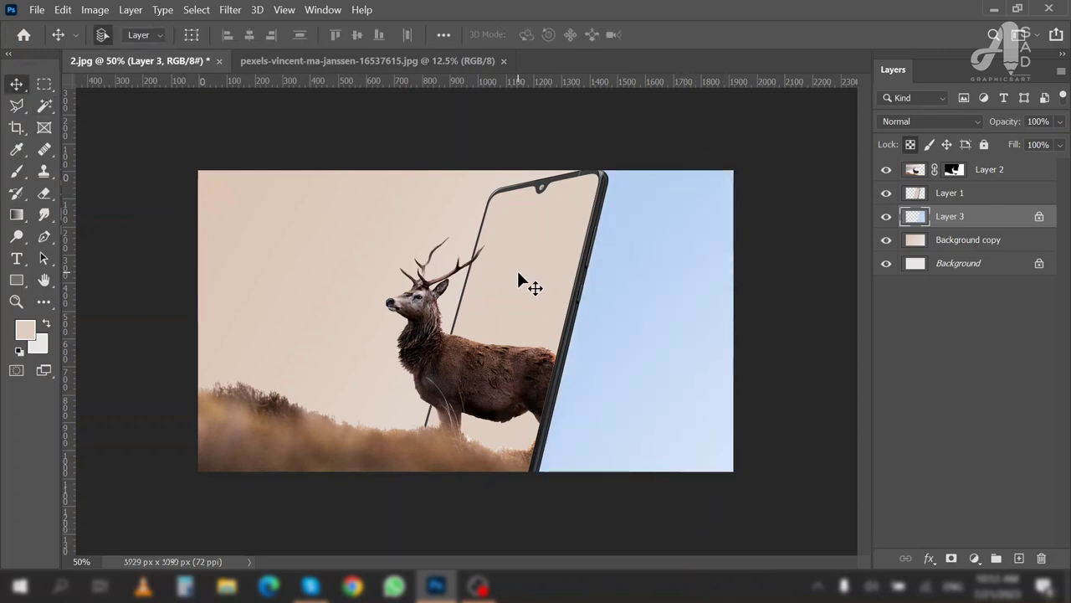